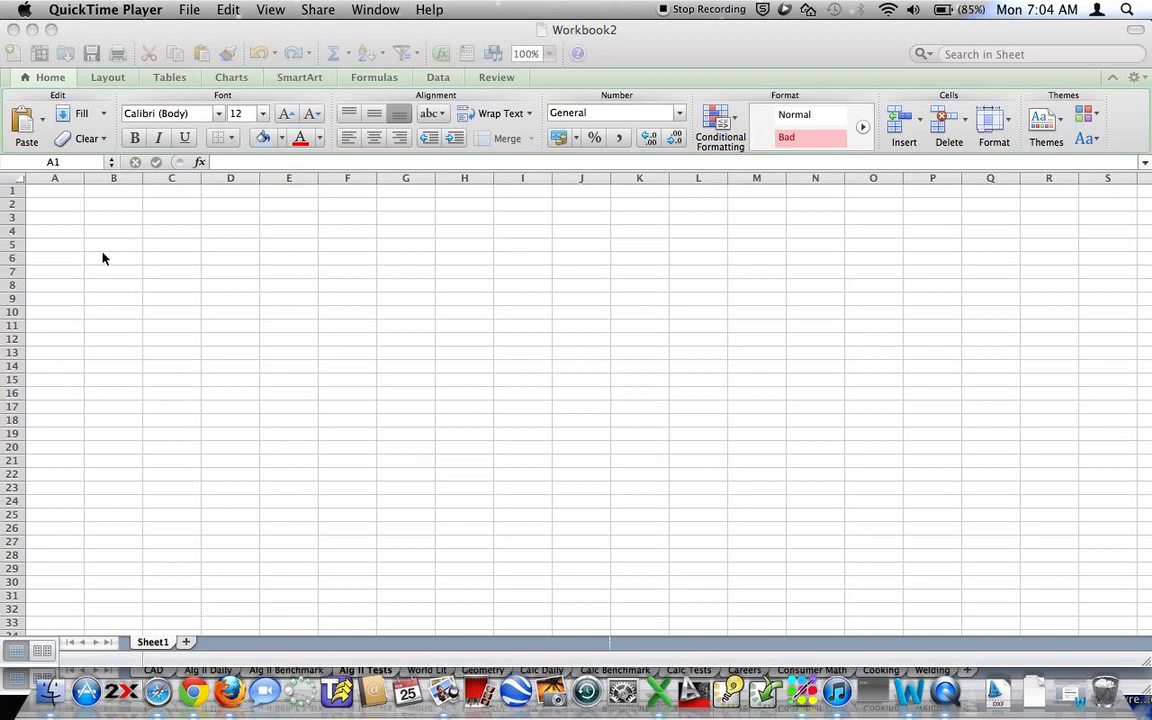
Enter the heading "Add two Marices together" in cell A3
{"action": "left_click", "coordinate": [70, 220]}
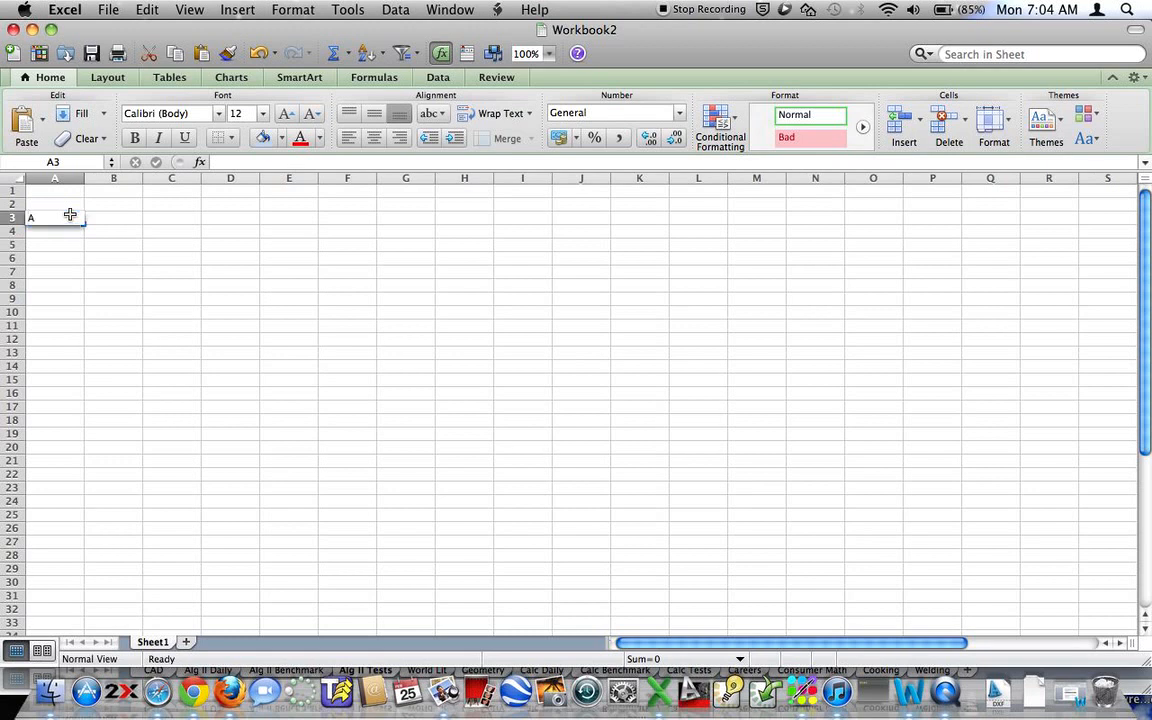
{"action": "type", "text": "Add two "}
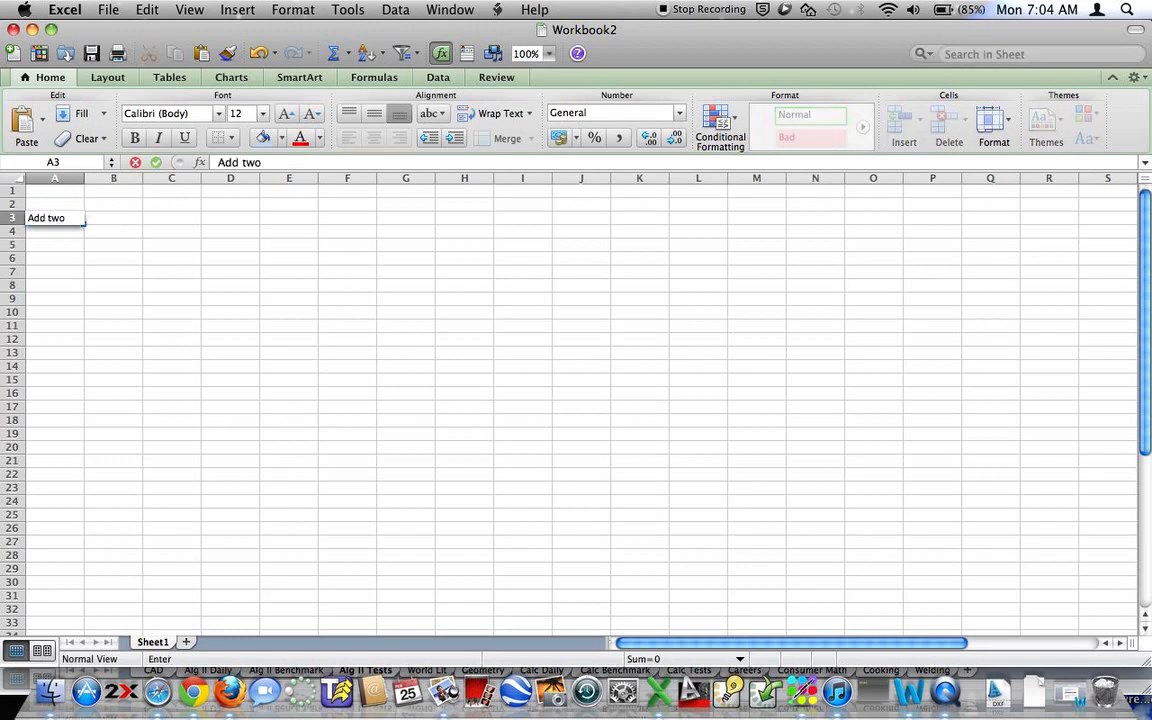
{"action": "type", "text": "Marix"}
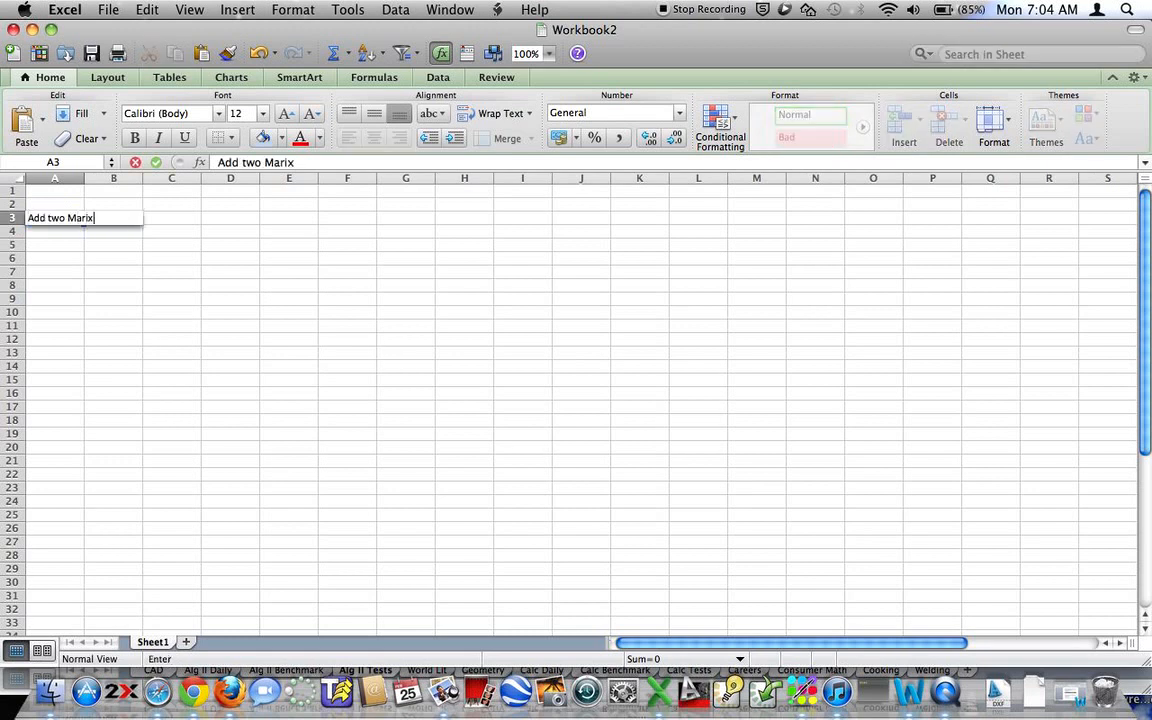
{"action": "key", "text": "BackSpace"}
{"action": "type", "text": "ces together"}
{"action": "key", "text": "Return"}
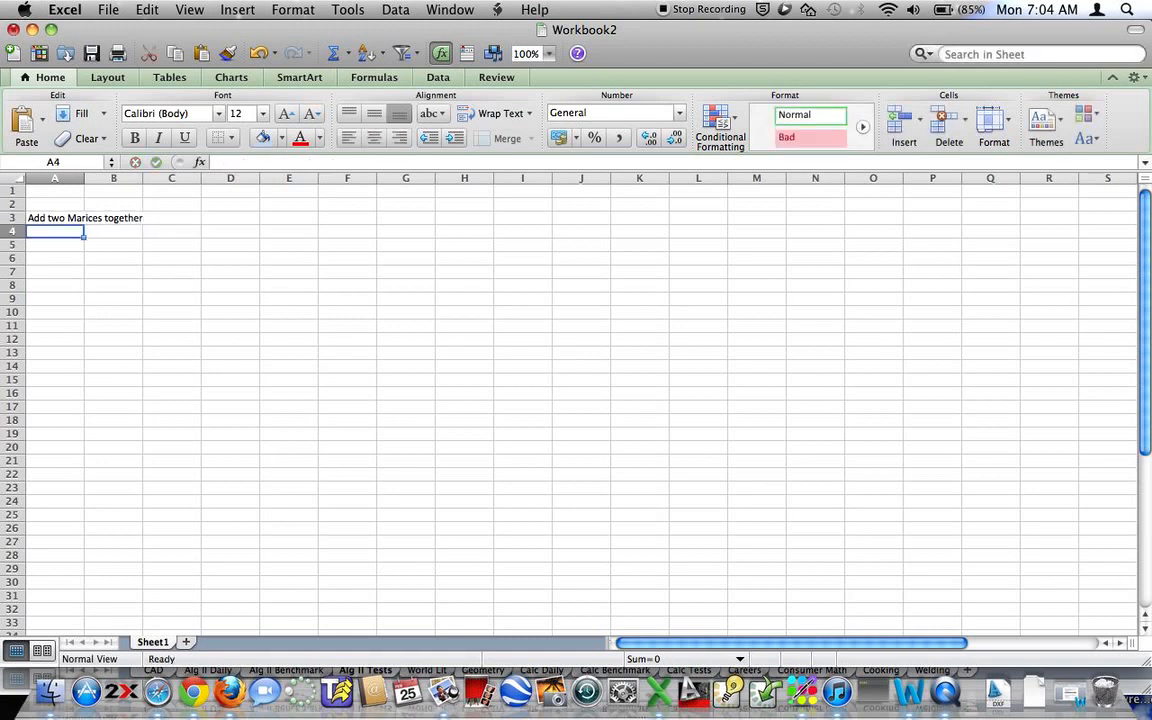
Label the first matrix by entering "Enter 1st Matrix" in cell A5
{"action": "left_click", "coordinate": [37, 218]}
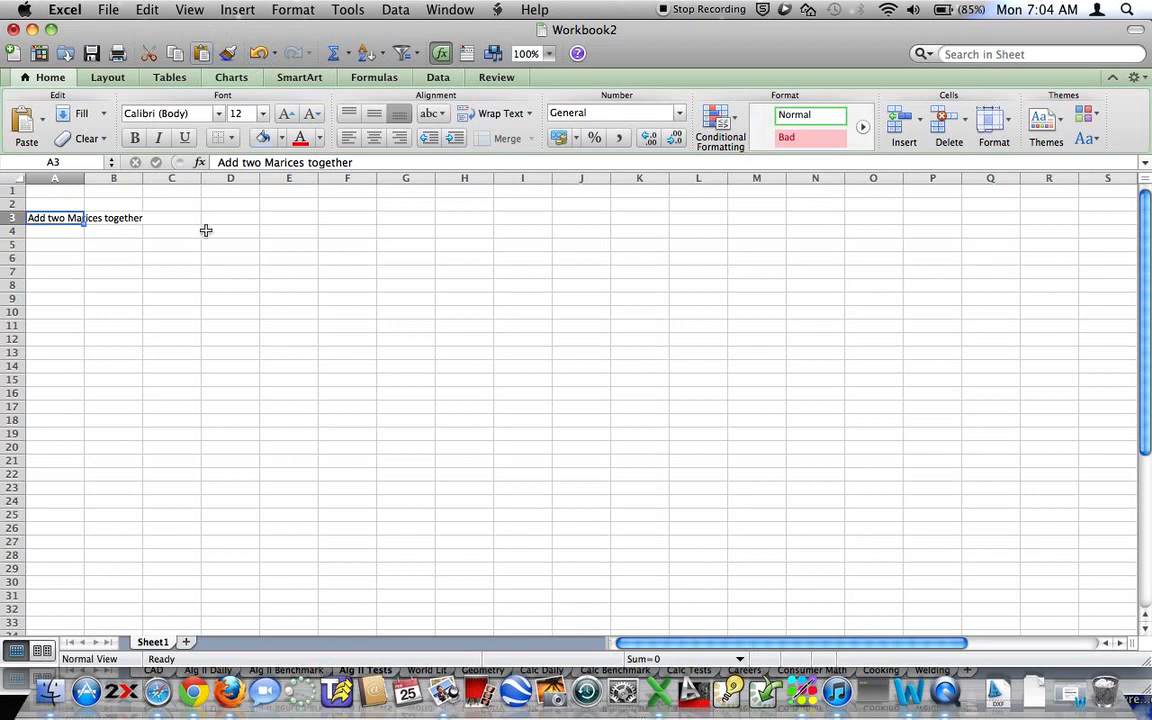
{"action": "left_click", "coordinate": [116, 247]}
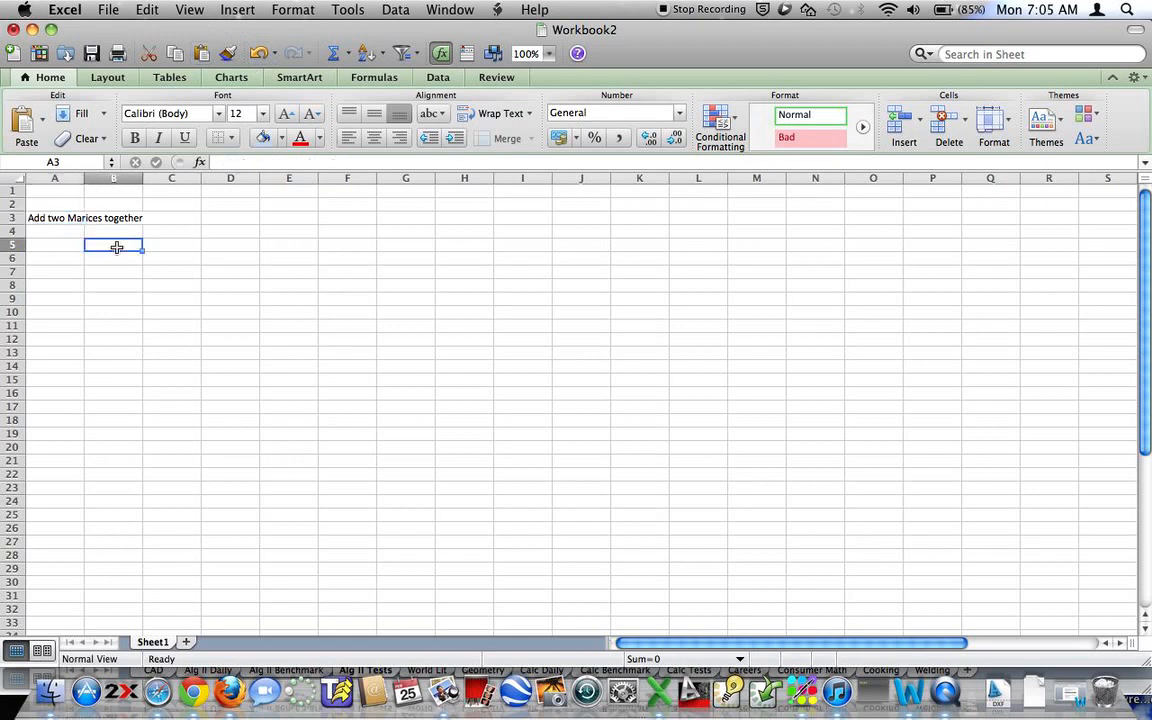
{"action": "left_click", "coordinate": [62, 244]}
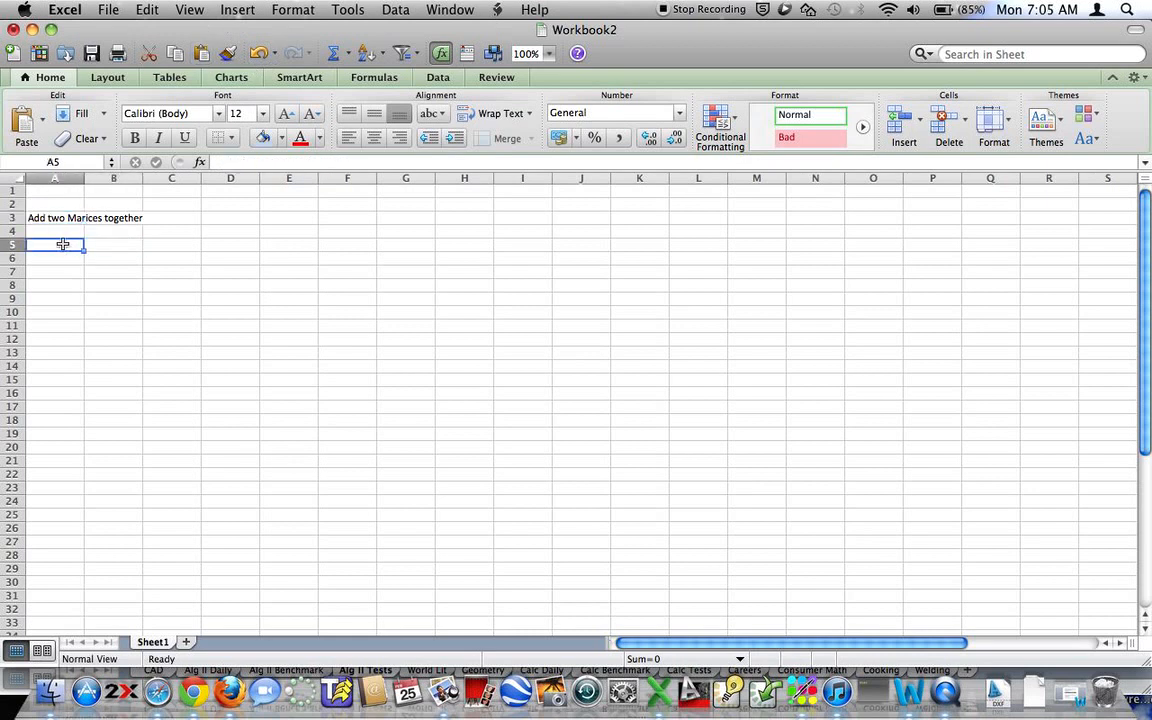
{"action": "type", "text": "Enter 1"}
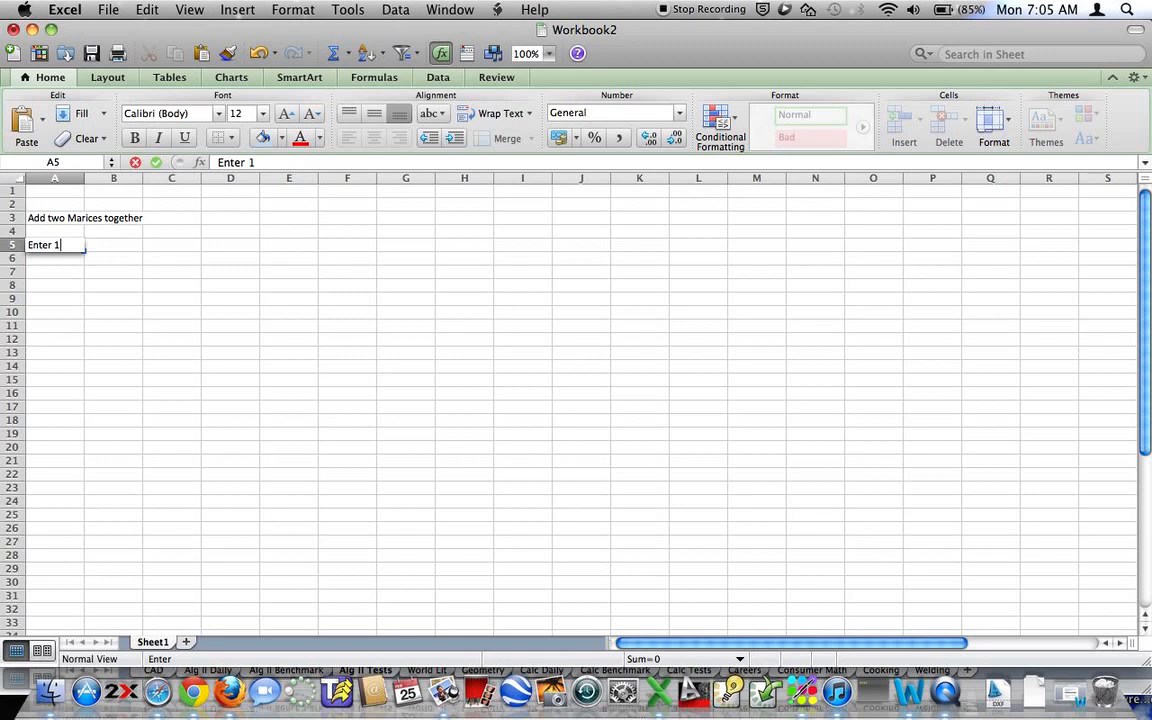
{"action": "type", "text": "st Ma"}
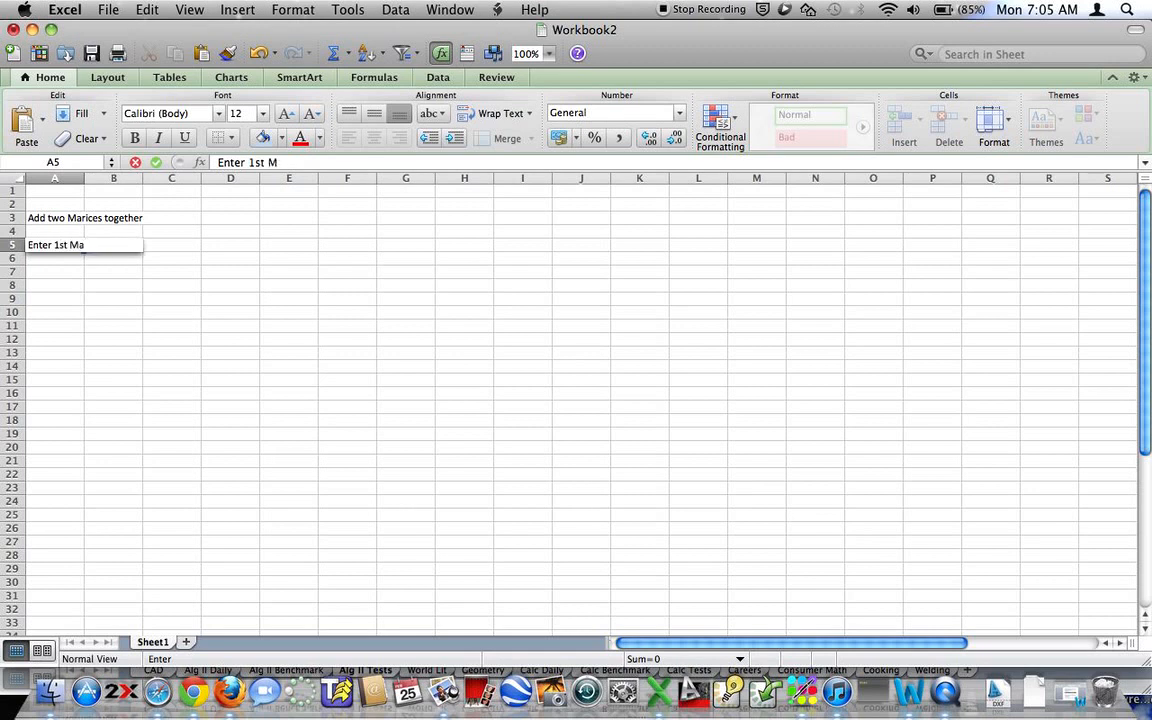
{"action": "type", "text": "rtrix"}
Enter the first matrix's top row as 1, 2 and 3 in cells B7 to D7
{"action": "left_click", "coordinate": [172, 258]}
{"action": "key", "text": "Left"}
{"action": "key", "text": "Down"}
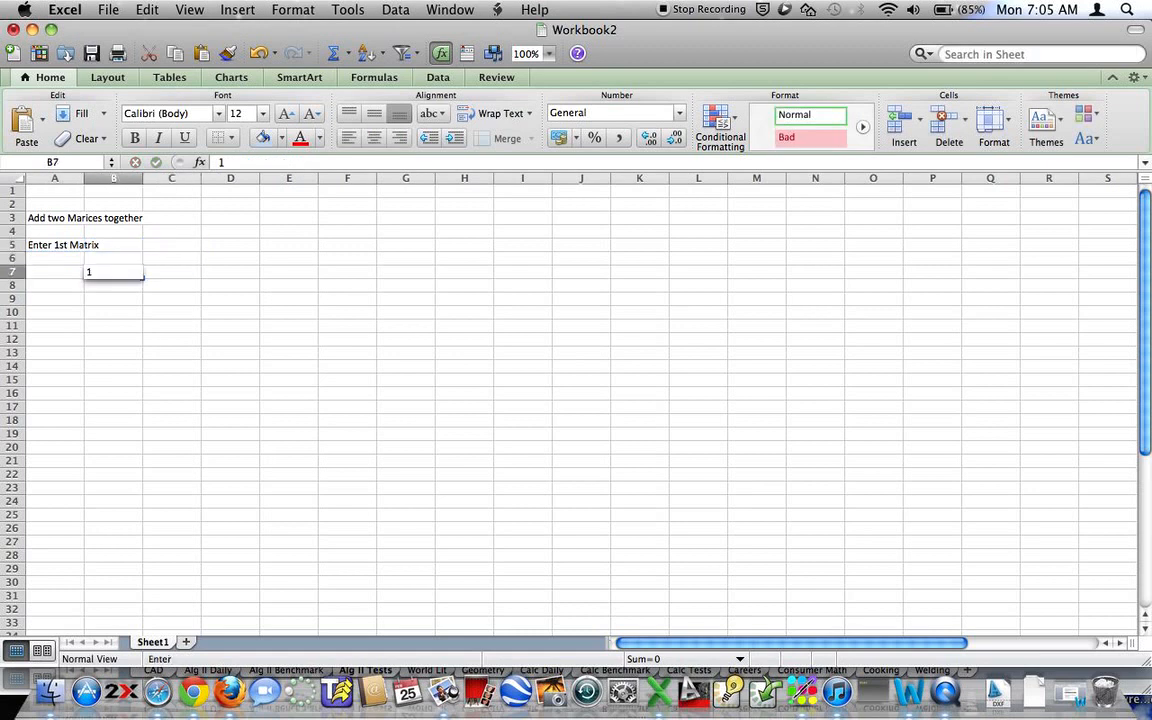
{"action": "type", "text": "12"}
{"action": "key", "text": "BackSpace"}
{"action": "key", "text": "Tab"}
{"action": "type", "text": "2"}
{"action": "key", "text": "Tab"}
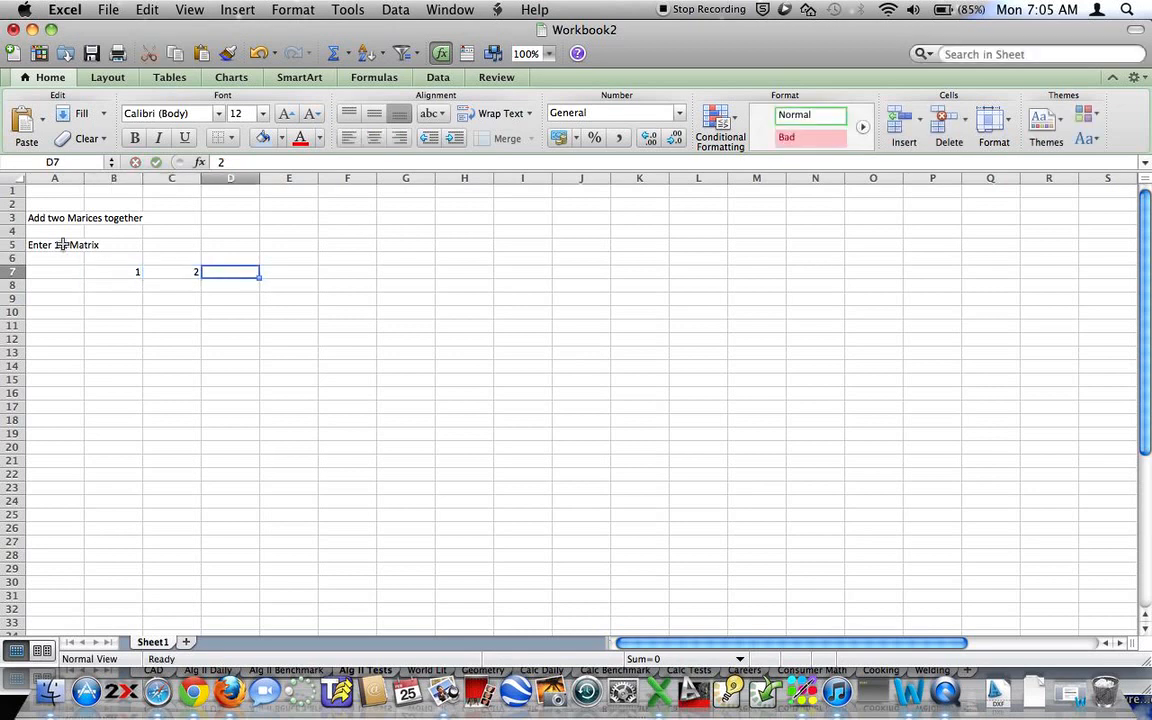
{"action": "type", "text": "3"}
{"action": "key", "text": "Return"}
Enter the first matrix's second row as 4, 5 and 6 in cells B8 to D8
{"action": "key", "text": "Left"}
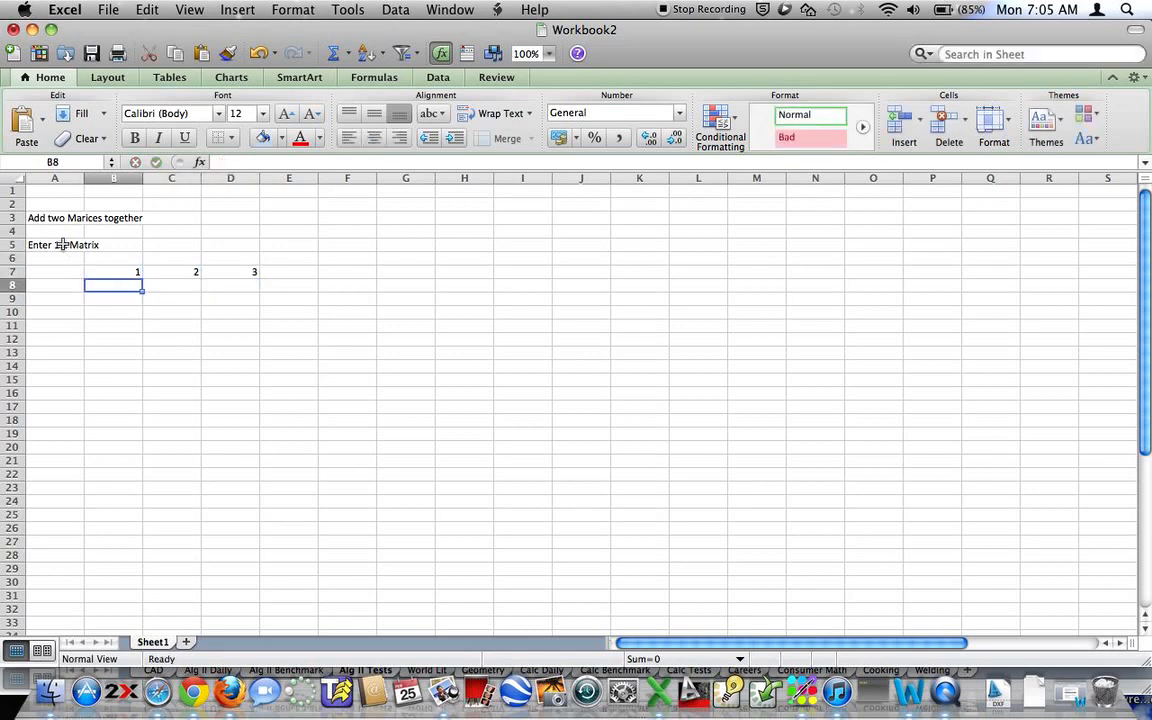
{"action": "type", "text": "4"}
{"action": "key", "text": "Tab"}
{"action": "type", "text": "5"}
{"action": "key", "text": "Tab"}
{"action": "type", "text": "6"}
{"action": "key", "text": "Return"}
Enter 7, 8 and 9 in cells B9 to D9 and select the whole first matrix, B7:D9
{"action": "key", "text": "Left"}
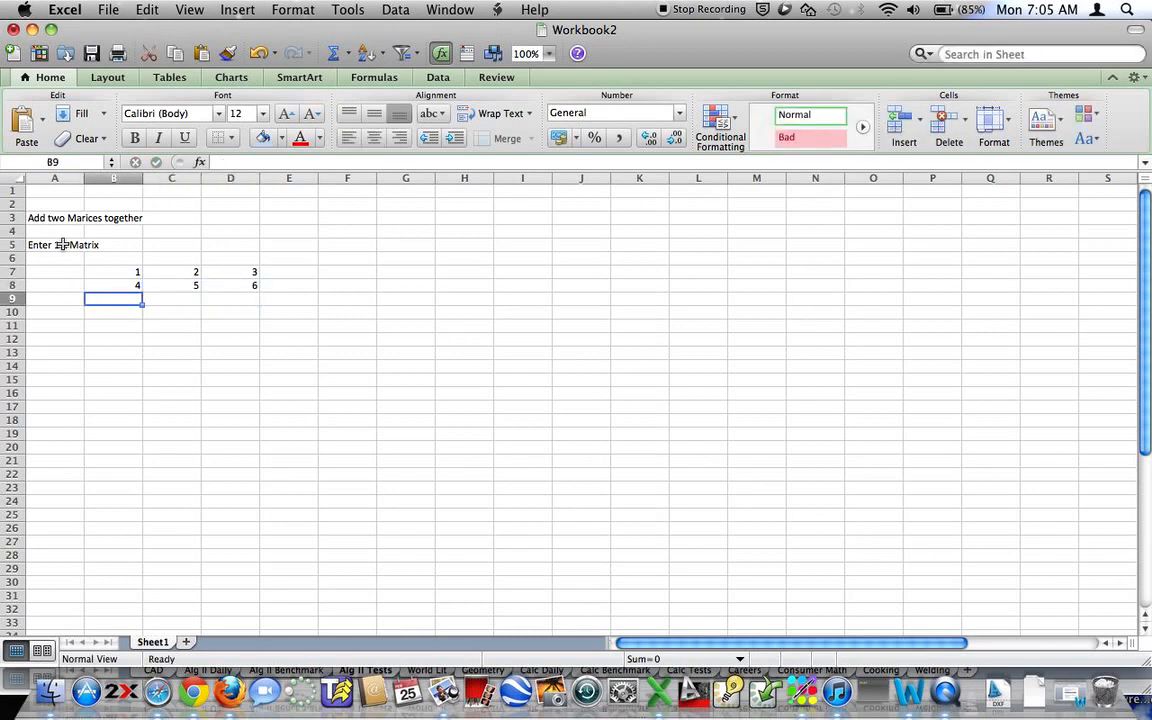
{"action": "type", "text": "7"}
{"action": "key", "text": "Tab"}
{"action": "type", "text": "8"}
{"action": "key", "text": "Tab"}
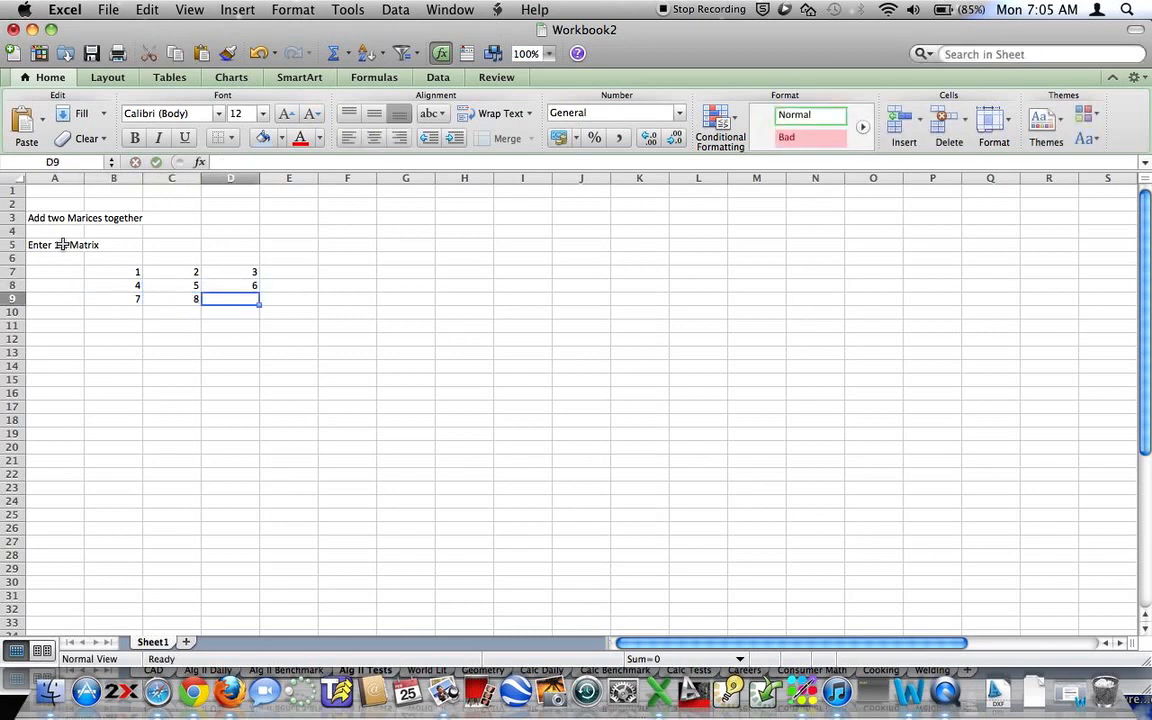
{"action": "type", "text": "9"}
{"action": "key", "text": "Tab"}
{"action": "left_click_drag", "start_coordinate": [104, 270], "coordinate": [245, 294]}
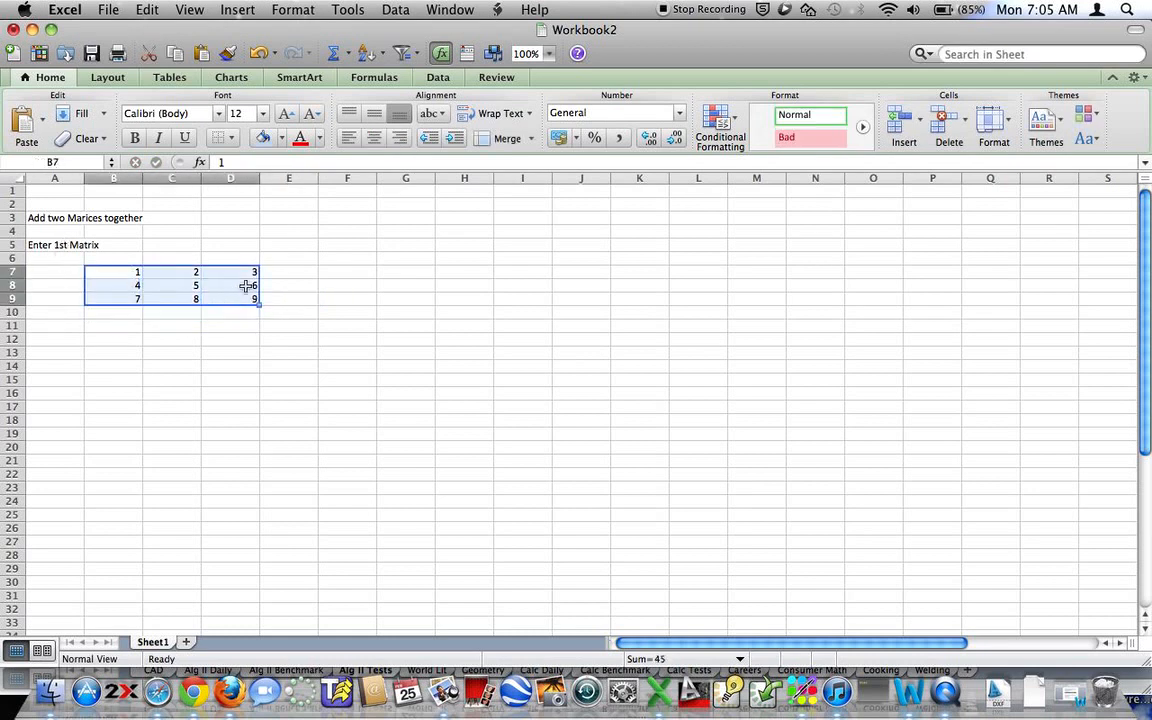
{"action": "left_click", "coordinate": [319, 138]}
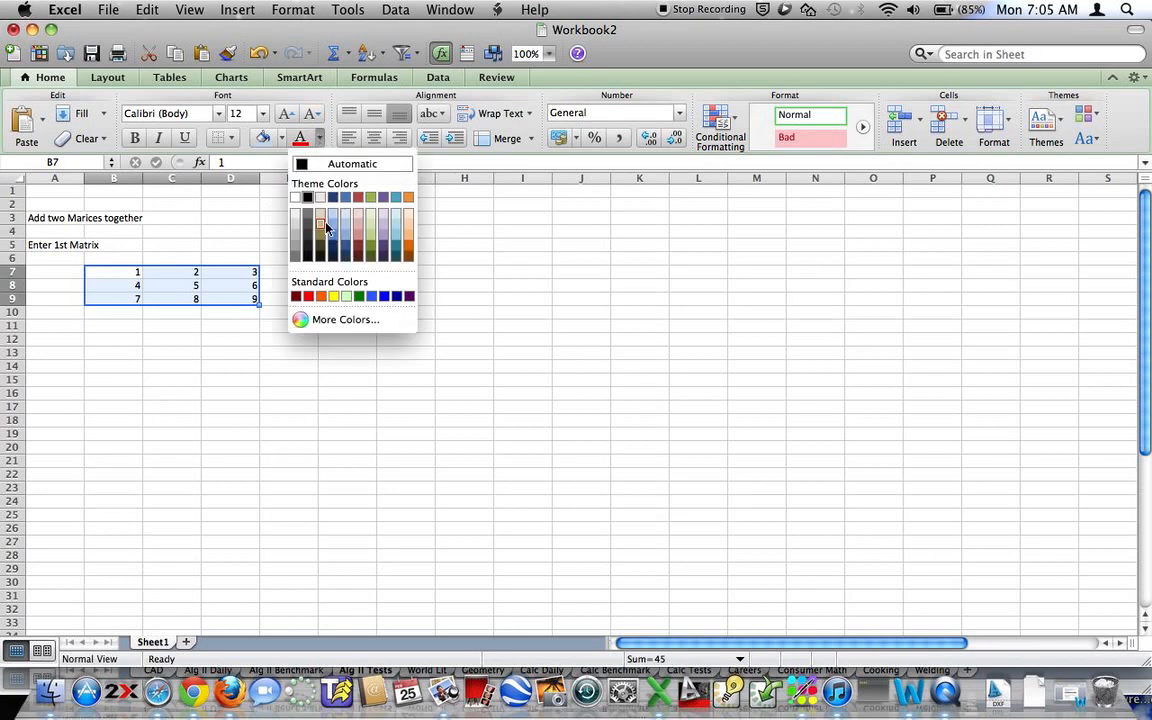
{"action": "left_click", "coordinate": [370, 198]}
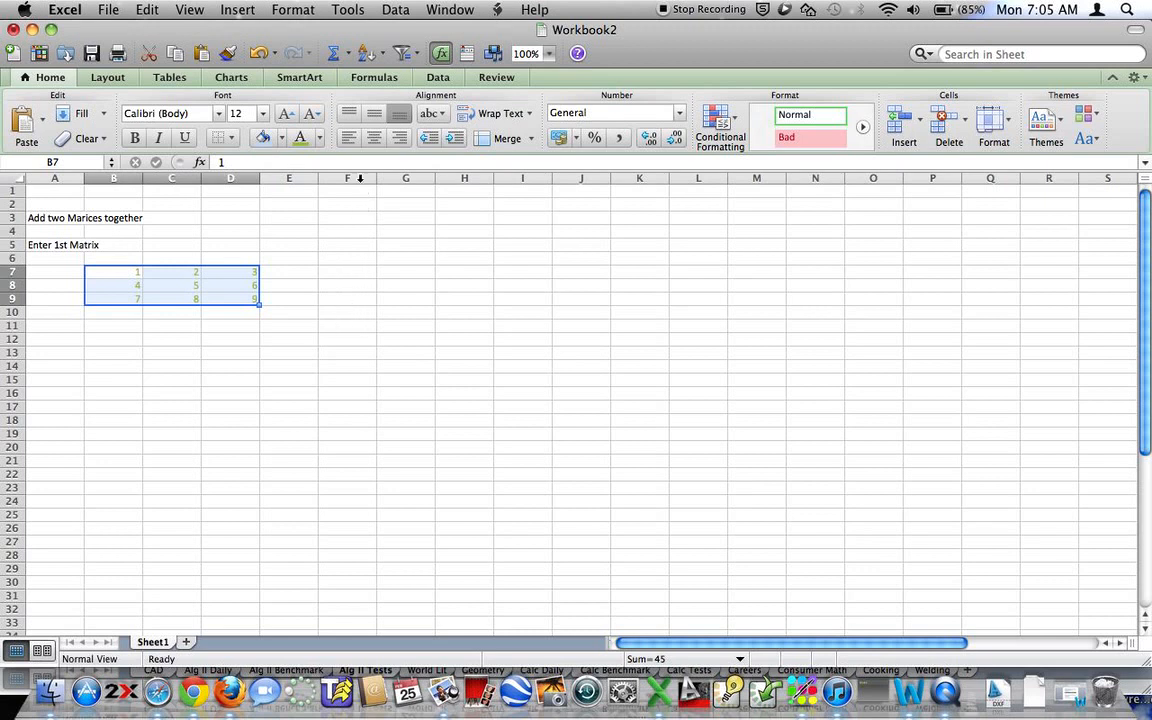
{"action": "left_click", "coordinate": [319, 138]}
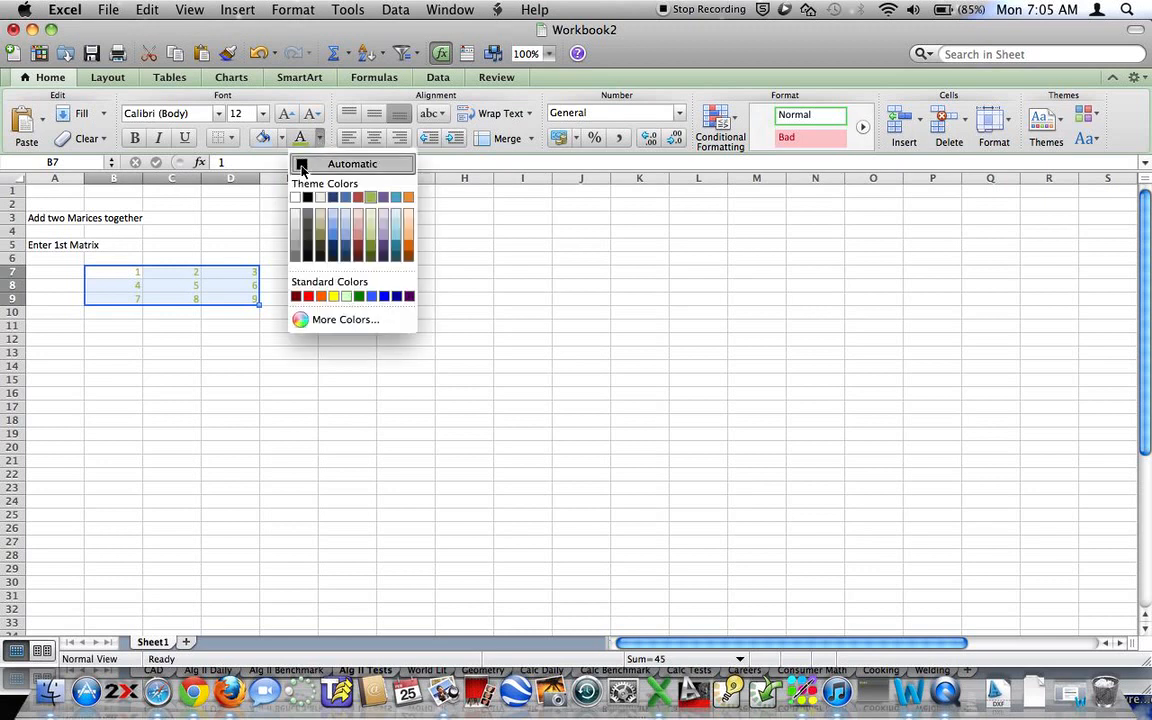
{"action": "left_click", "coordinate": [302, 165]}
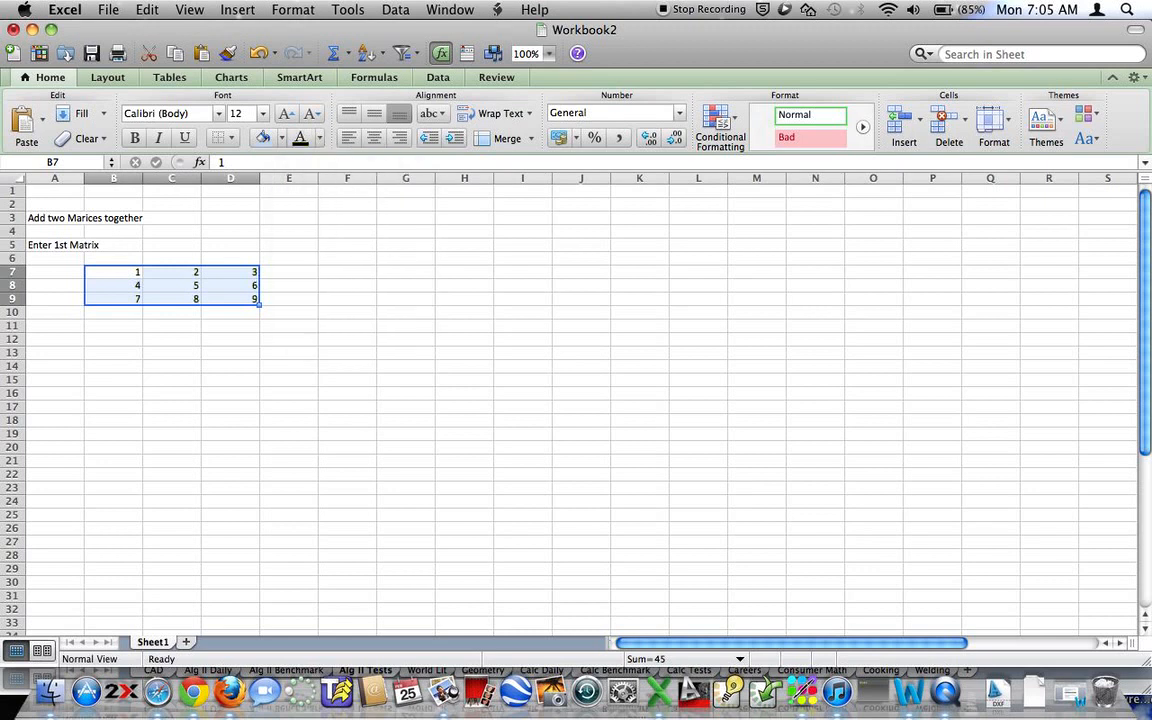
Fill the selected first matrix B7:D9 with light tan and narrow columns B to D to a width of 4.67
{"action": "left_click", "coordinate": [282, 138]}
{"action": "left_click", "coordinate": [283, 172]}
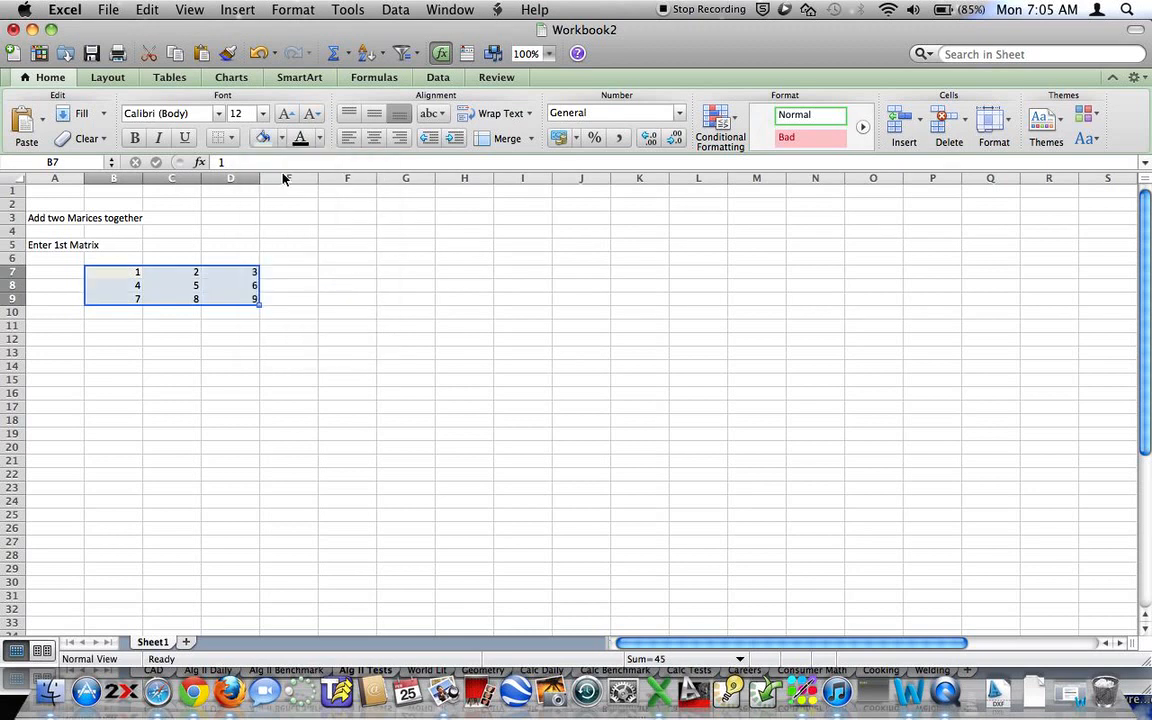
{"action": "left_click", "coordinate": [331, 415]}
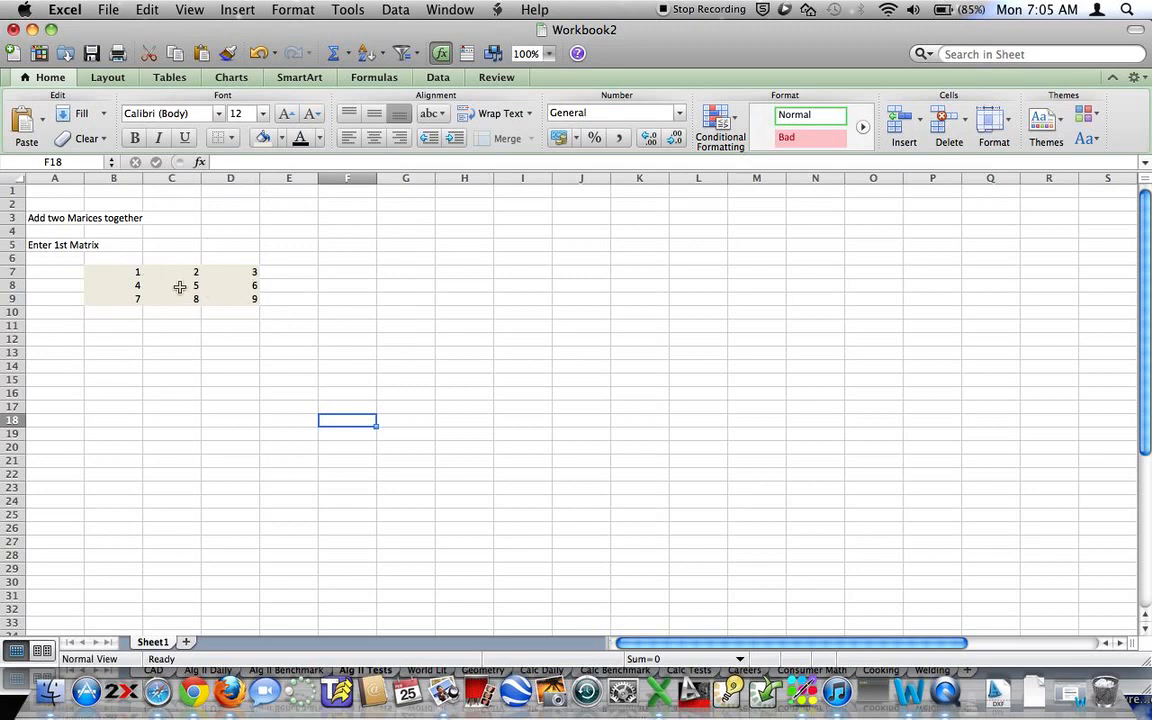
{"action": "left_click_drag", "start_coordinate": [127, 180], "coordinate": [232, 178]}
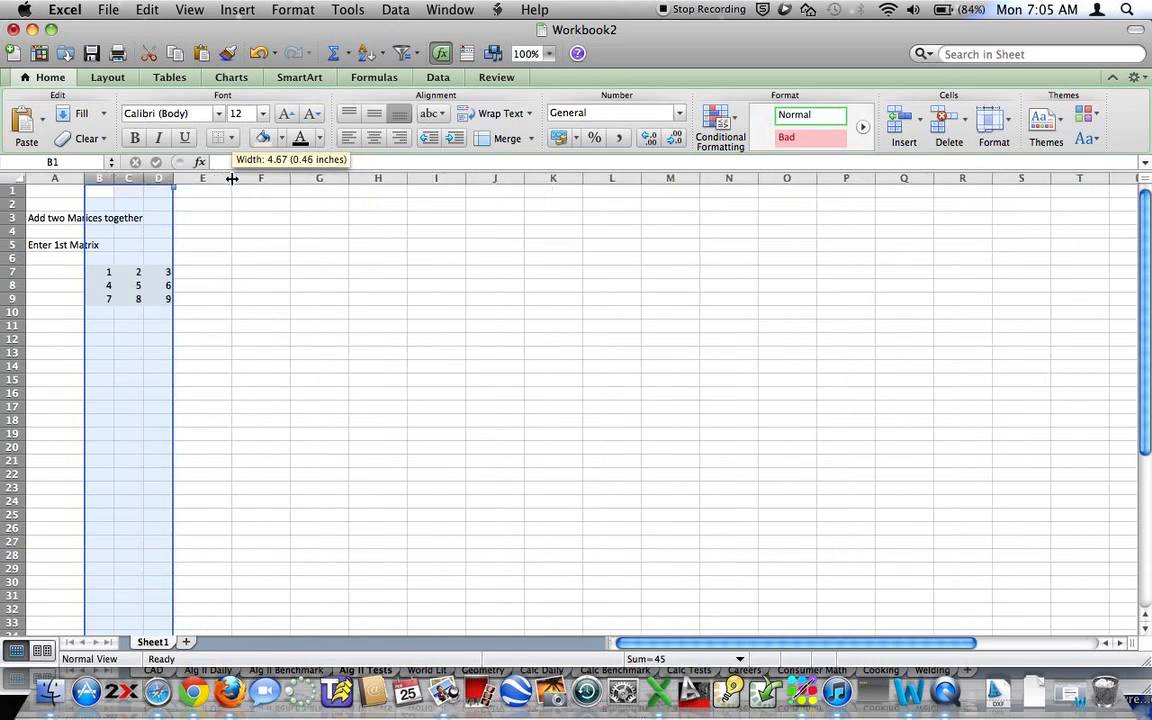
{"action": "left_click", "coordinate": [232, 296]}
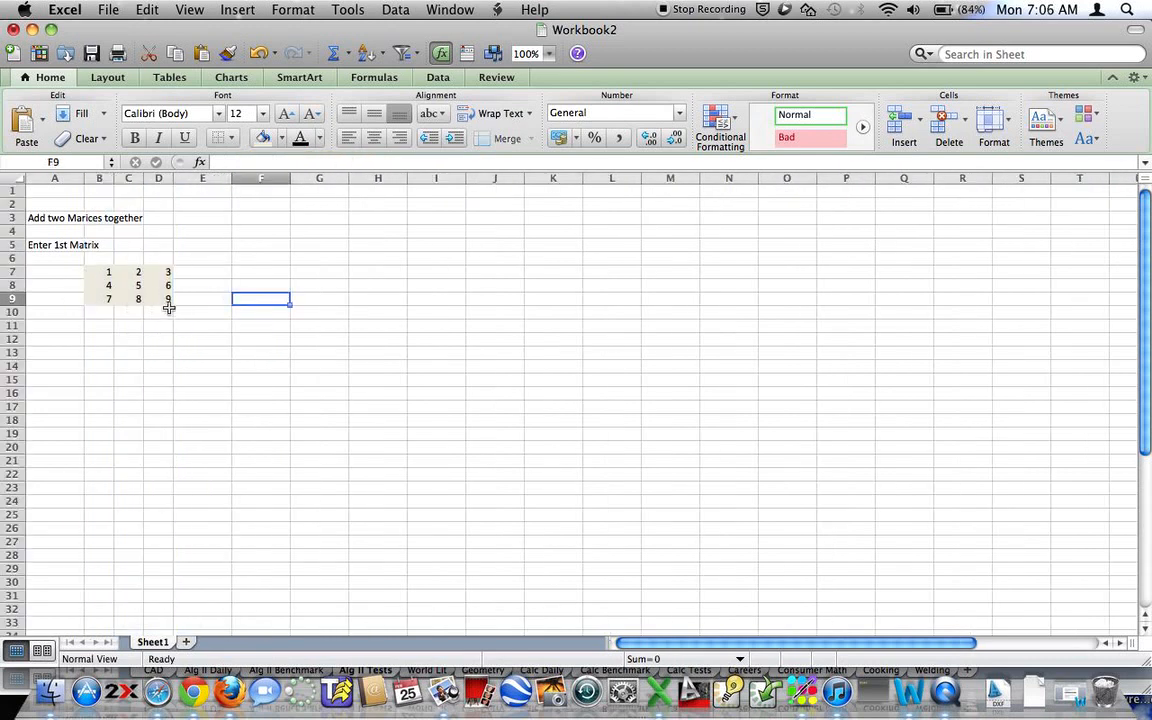
Label the second matrix by entering "Enter 2nd Matrix" in cell F5
{"action": "left_click", "coordinate": [242, 247]}
{"action": "type", "text": "Ent"}
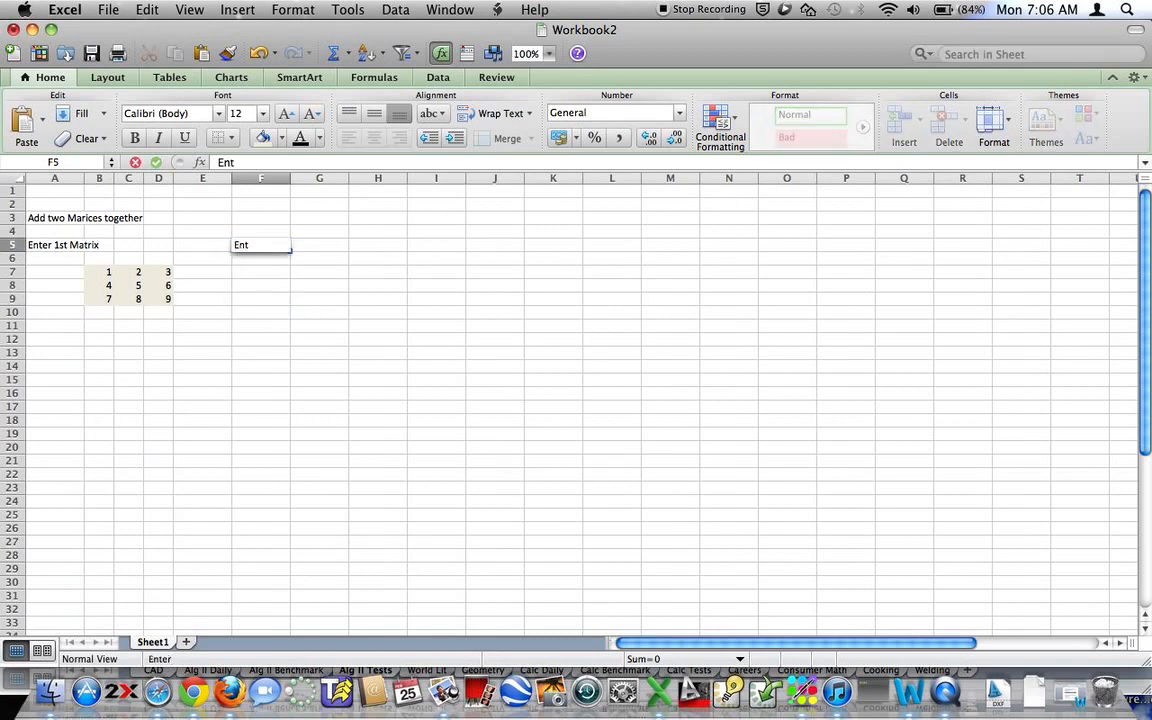
{"action": "type", "text": "er 2nd Matrix"}
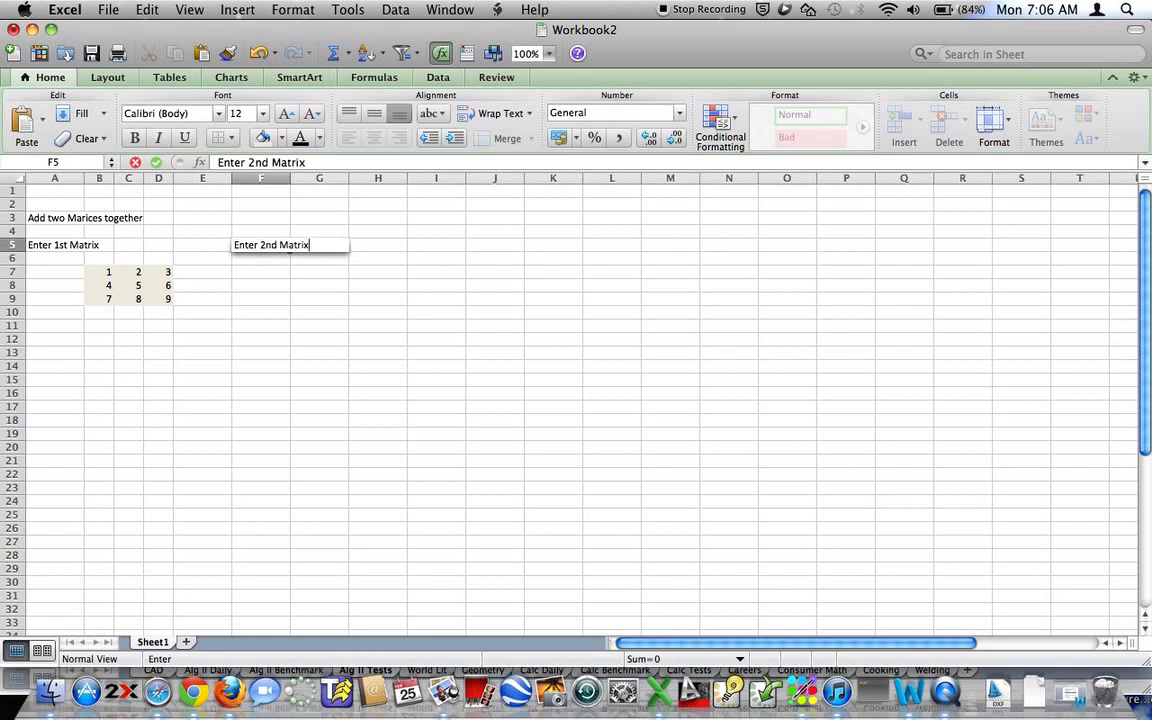
{"action": "key", "text": "Return"}
Enter the second matrix's top row as 4, 5 and 6 in cells F7 to H7
{"action": "left_click", "coordinate": [246, 271]}
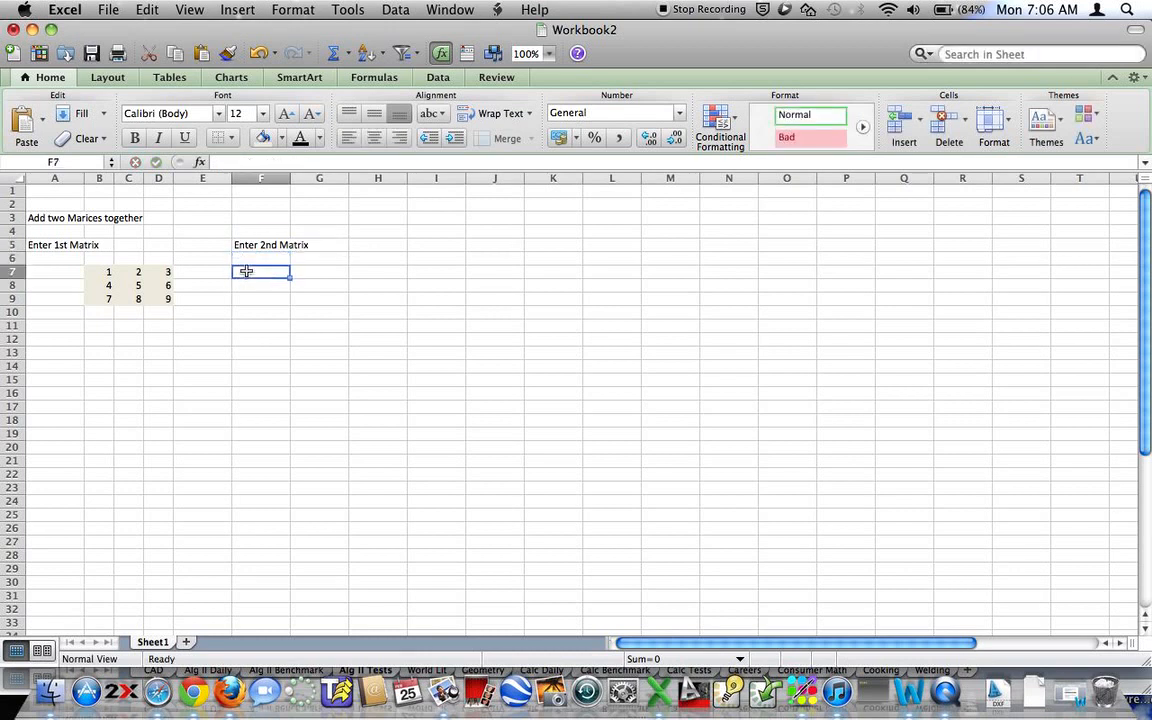
{"action": "type", "text": "4"}
{"action": "key", "text": "Tab"}
{"action": "type", "text": "5"}
{"action": "key", "text": "Tab"}
{"action": "type", "text": "6"}
{"action": "key", "text": "Return"}
Enter the second matrix's middle row as 7, 8 and 9 in cells F8 to H8
{"action": "type", "text": "7"}
{"action": "key", "text": "Tab"}
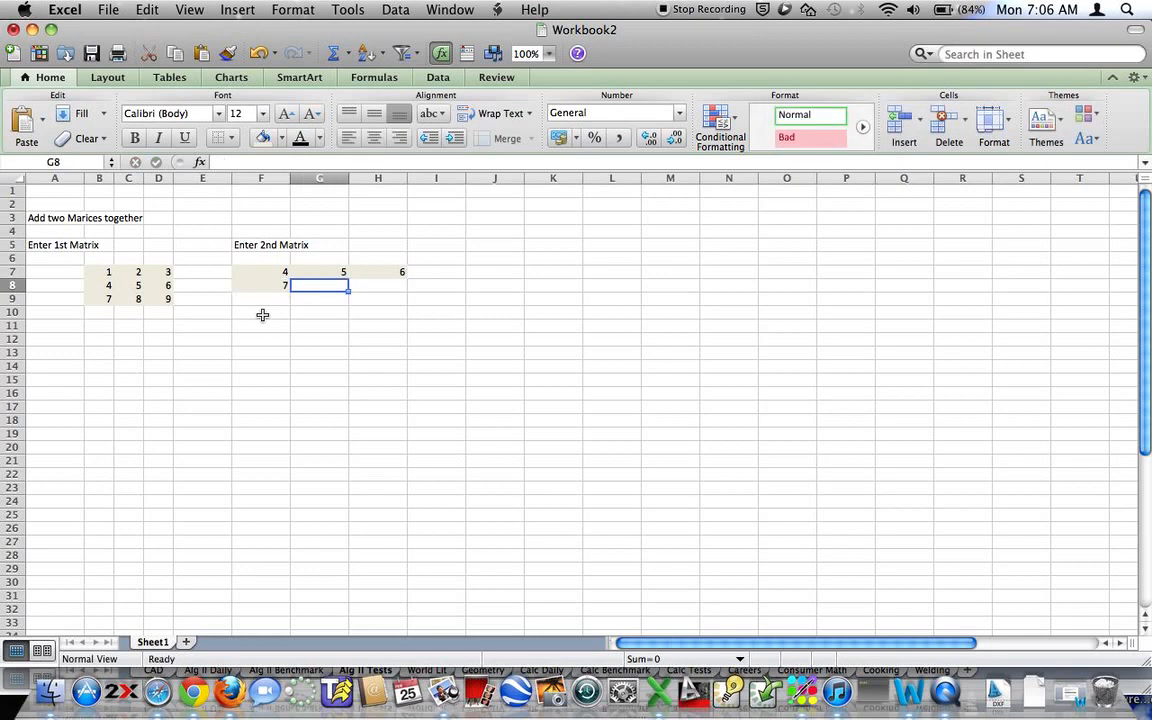
{"action": "type", "text": "8"}
{"action": "key", "text": "Tab"}
{"action": "type", "text": "9"}
{"action": "key", "text": "Return"}
Enter the second matrix's last row as 10, 11 and 12 in cells F9 to H9
{"action": "type", "text": "10"}
{"action": "key", "text": "Tab"}
{"action": "type", "text": "11"}
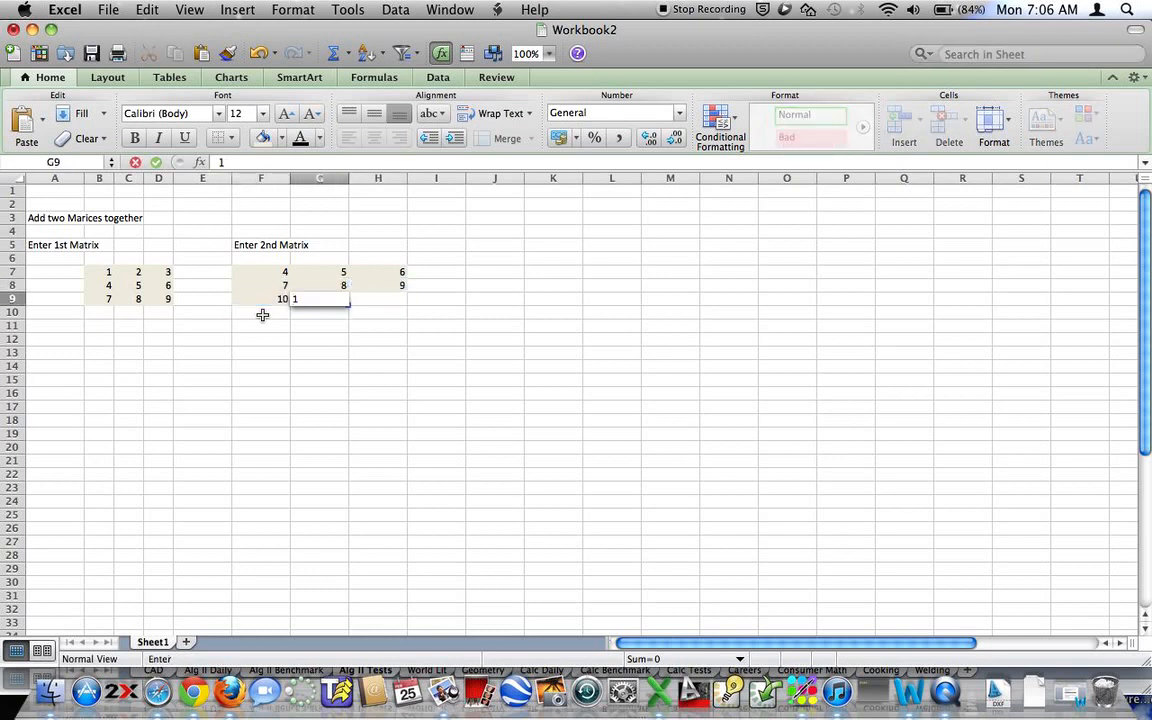
{"action": "key", "text": "Tab"}
{"action": "type", "text": "12"}
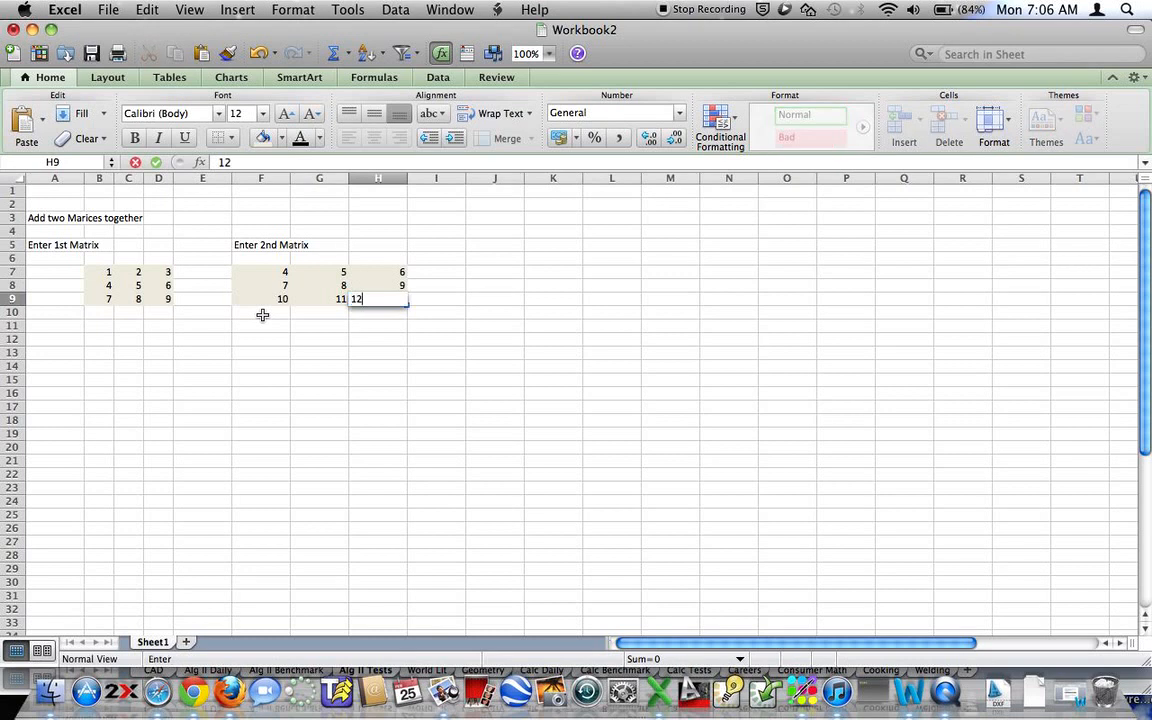
{"action": "key", "text": "Return"}
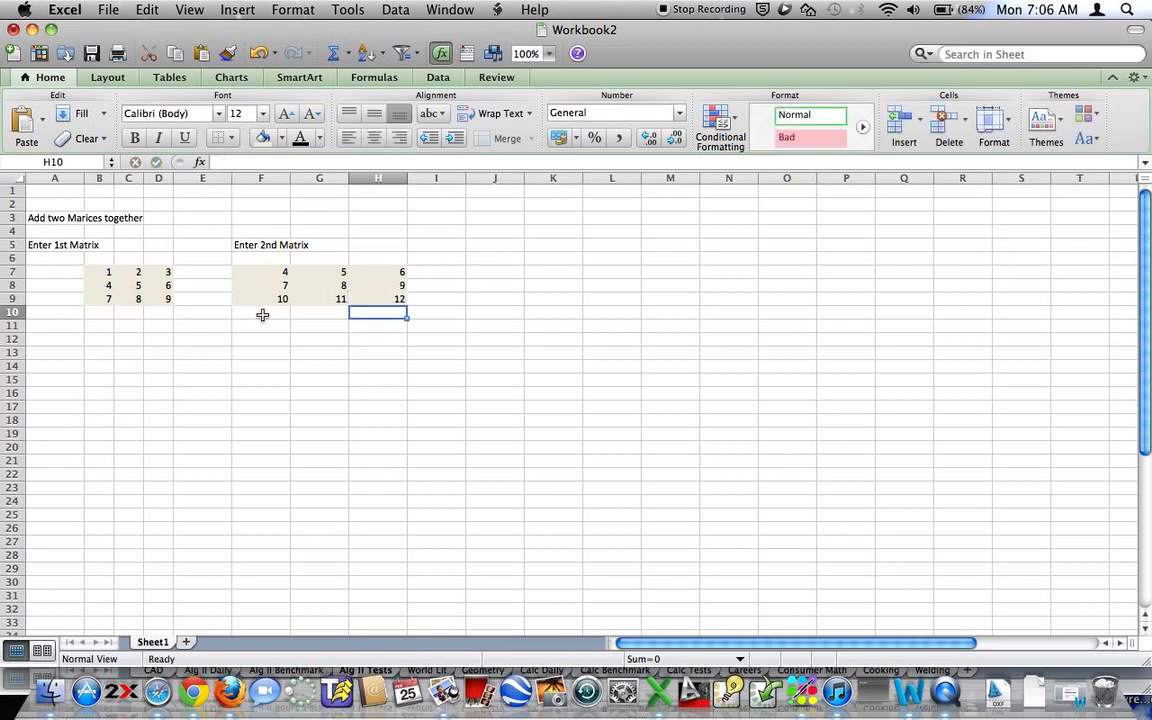
Narrow columns F to H together so they fit the second matrix's numbers closely
{"action": "left_click", "coordinate": [262, 188]}
{"action": "left_click_drag", "start_coordinate": [258, 178], "coordinate": [375, 180]}
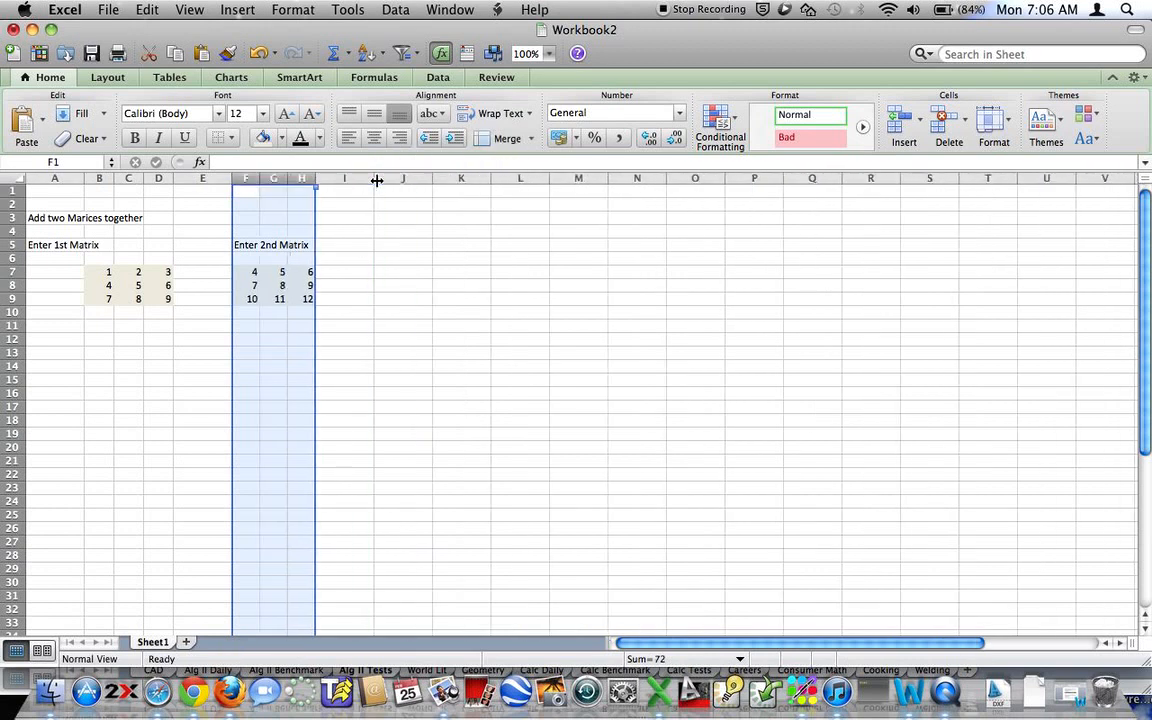
{"action": "left_click", "coordinate": [401, 353]}
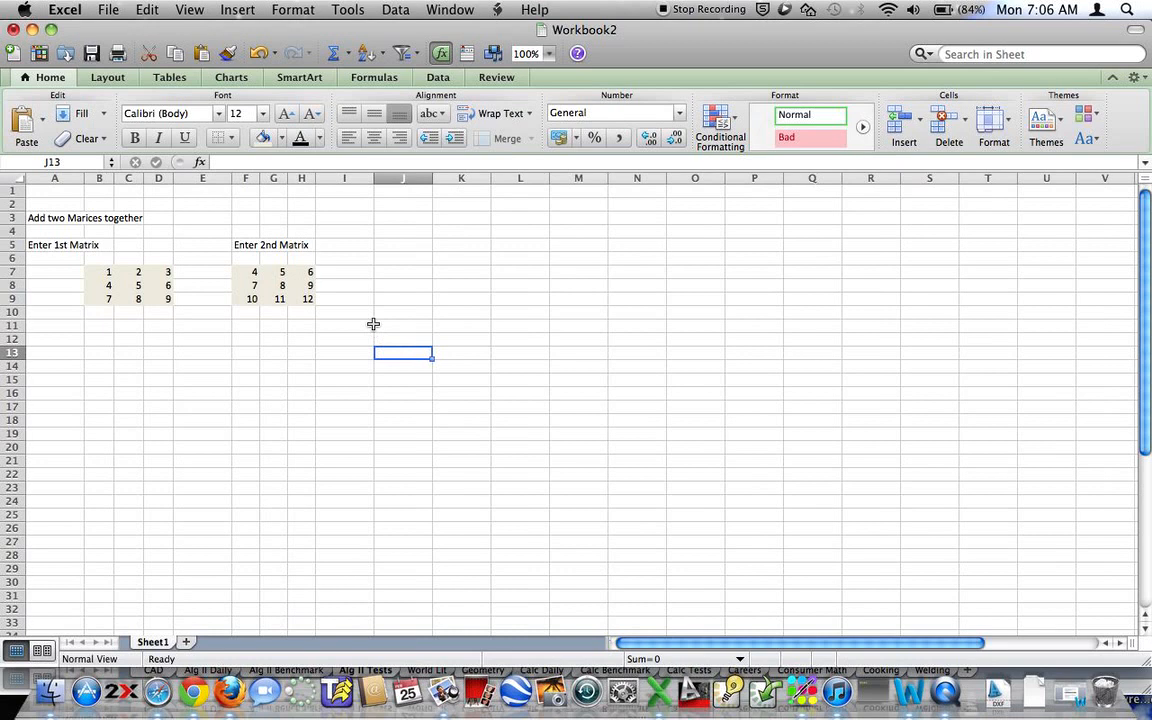
Enter the heading "First +Second" in cell J5 for the sum matrix
{"action": "left_click", "coordinate": [392, 249]}
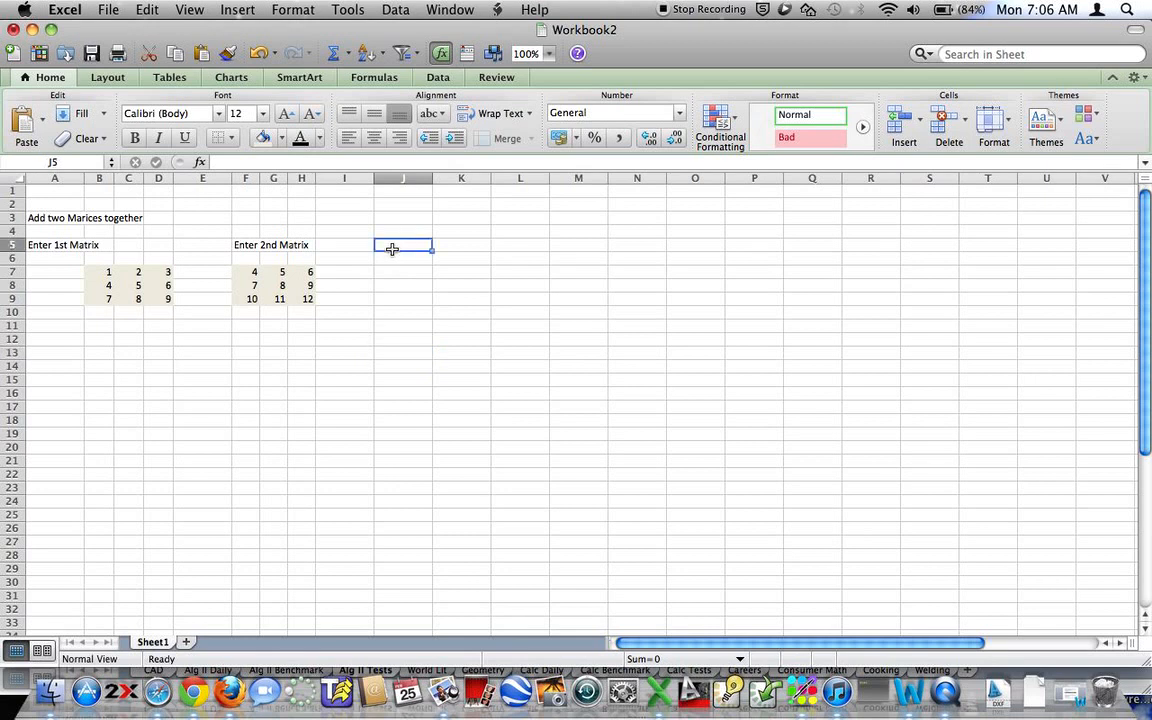
{"action": "type", "text": "First"}
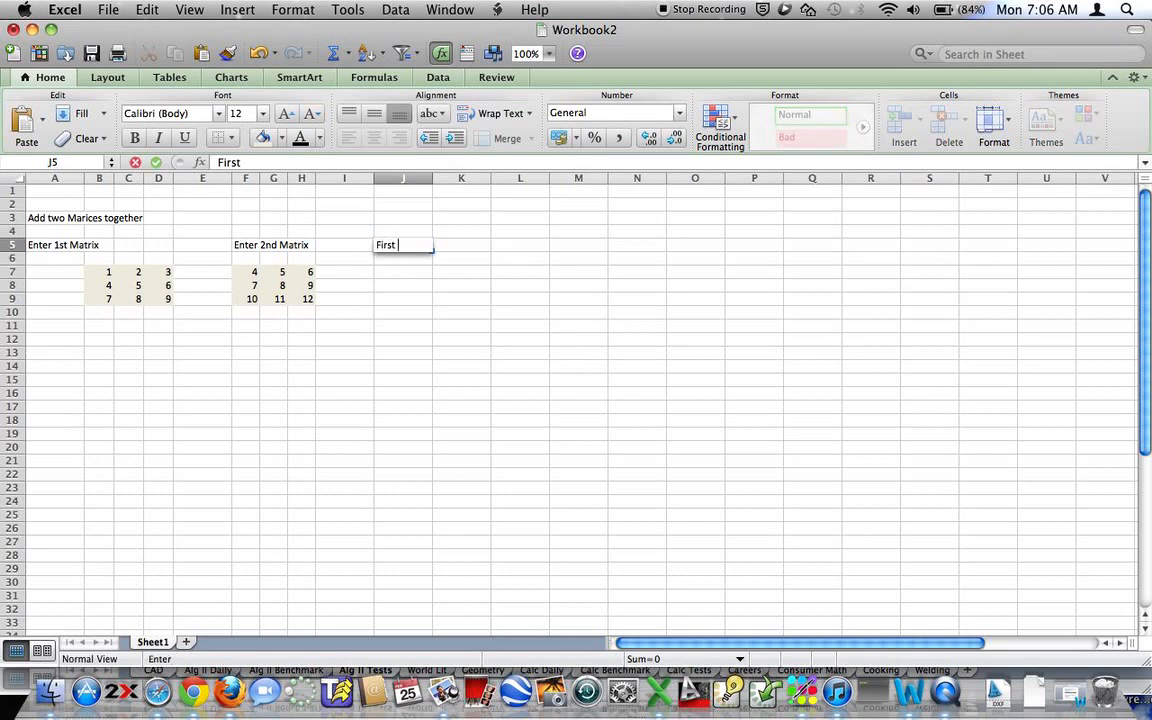
{"action": "type", "text": " +Second"}
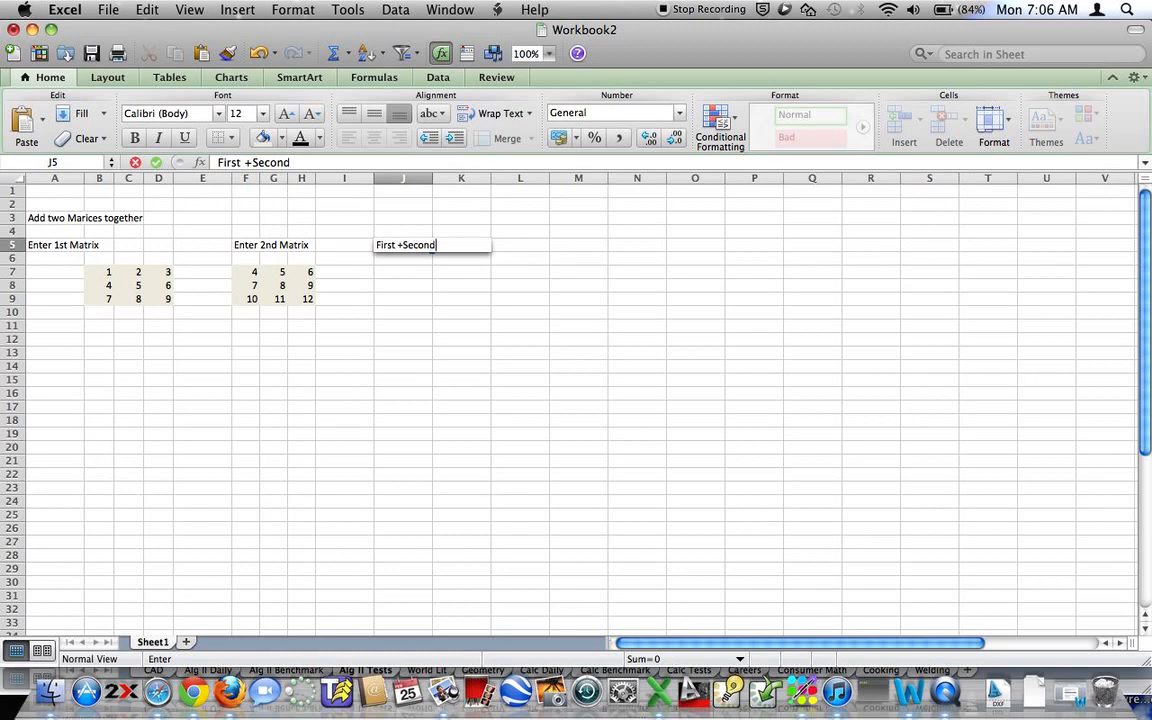
{"action": "key", "text": "Return"}
Enter the formula =B7+F7 in cell J7 to add the two matrices' top-left entries
{"action": "left_click", "coordinate": [397, 273]}
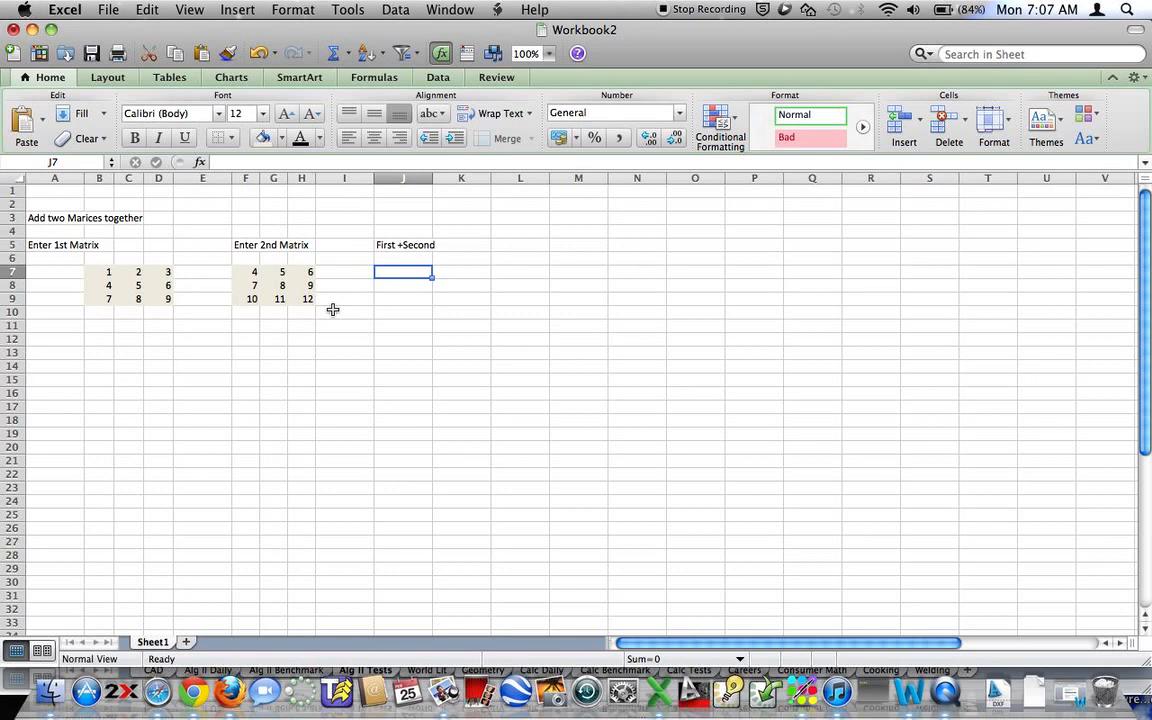
{"action": "type", "text": "="}
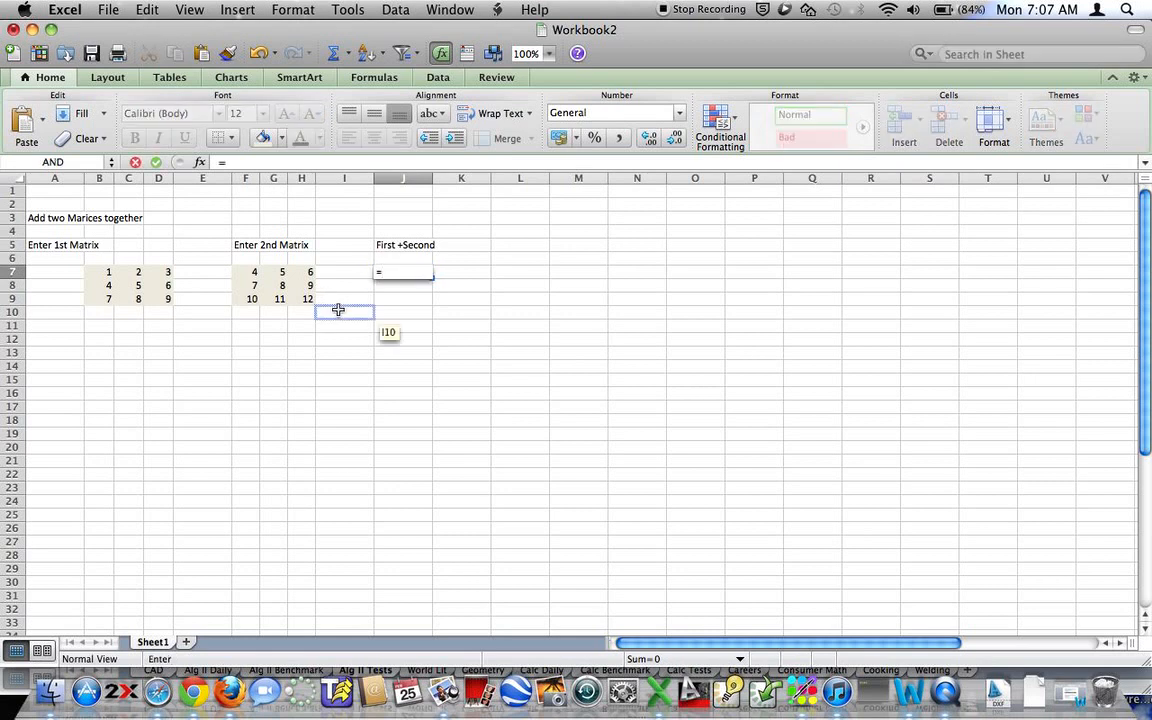
{"action": "left_click", "coordinate": [106, 273]}
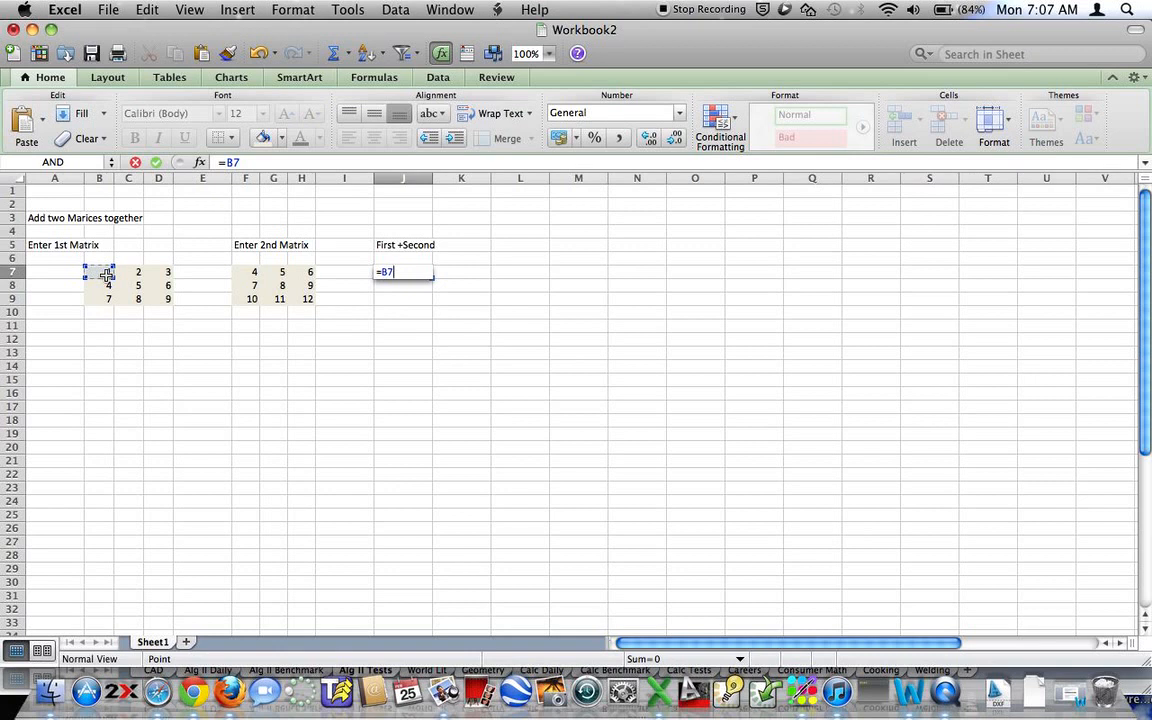
{"action": "type", "text": "+"}
{"action": "left_click", "coordinate": [253, 273]}
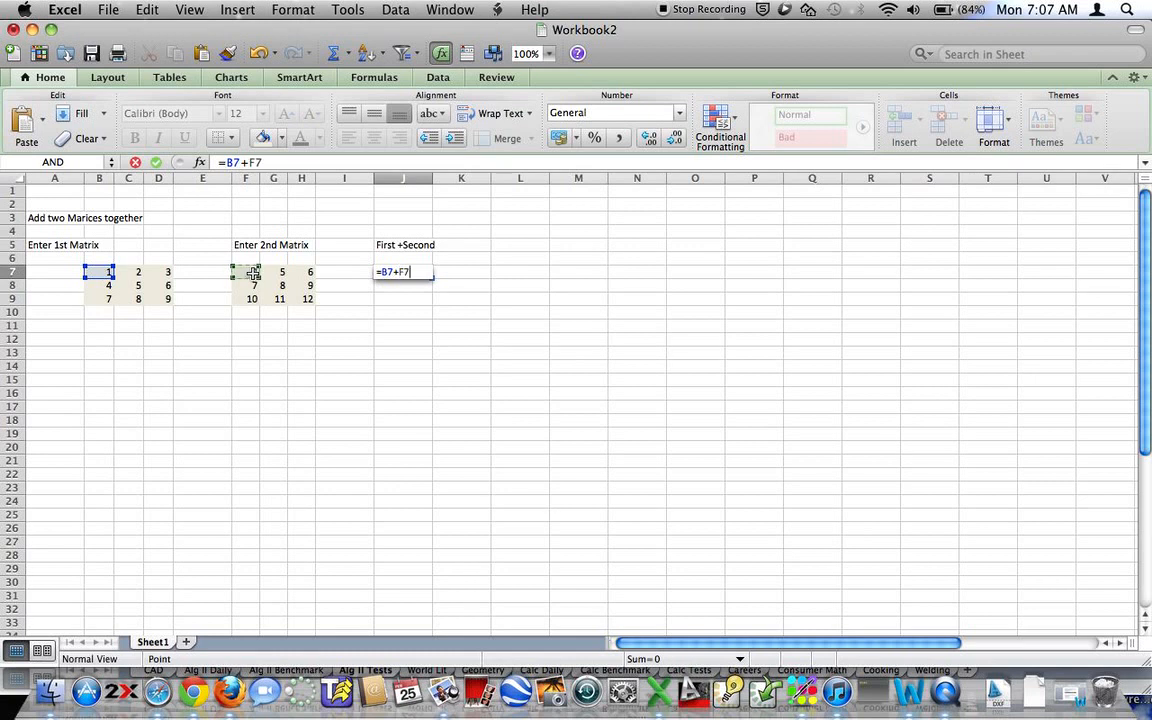
{"action": "key", "text": "Return"}
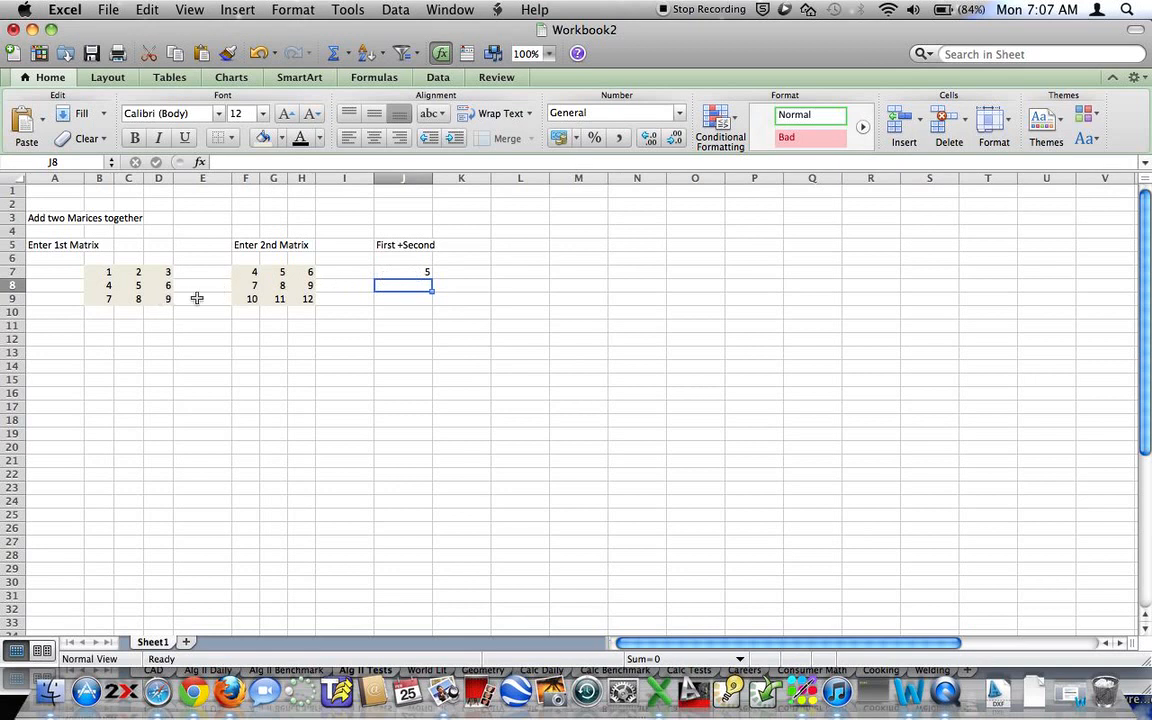
Copy the sum formula from J7 into J8 and fill it down to J9
{"action": "left_click", "coordinate": [417, 271]}
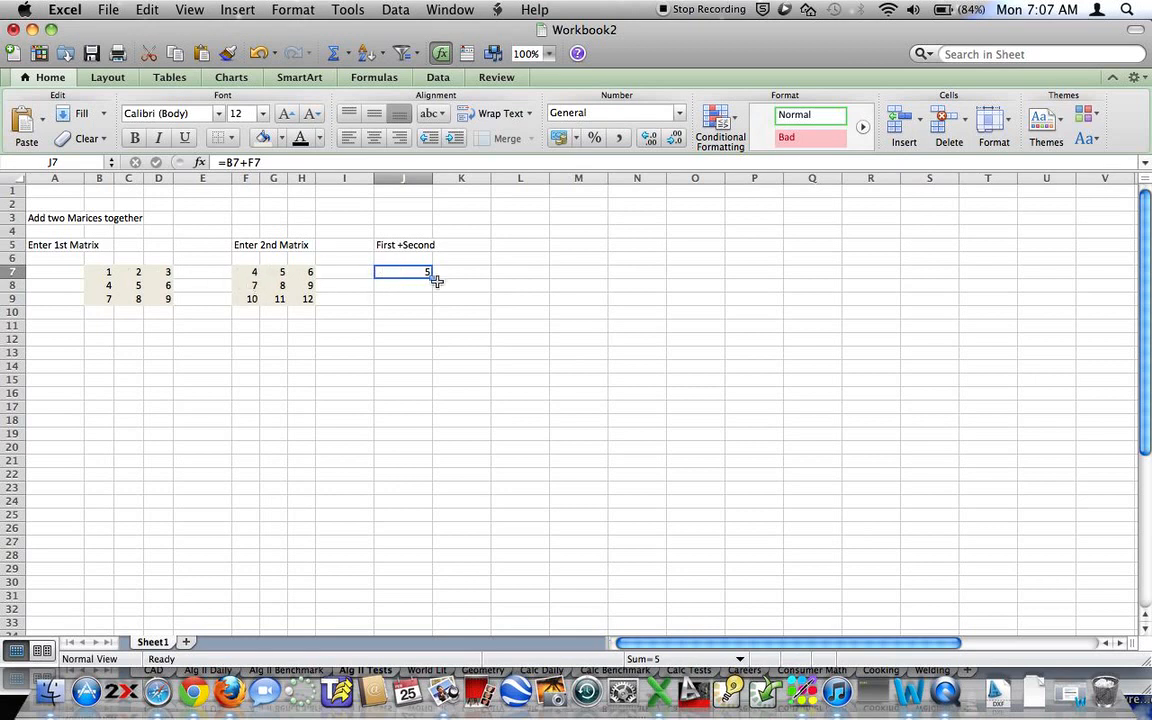
{"action": "key", "text": "super+c"}
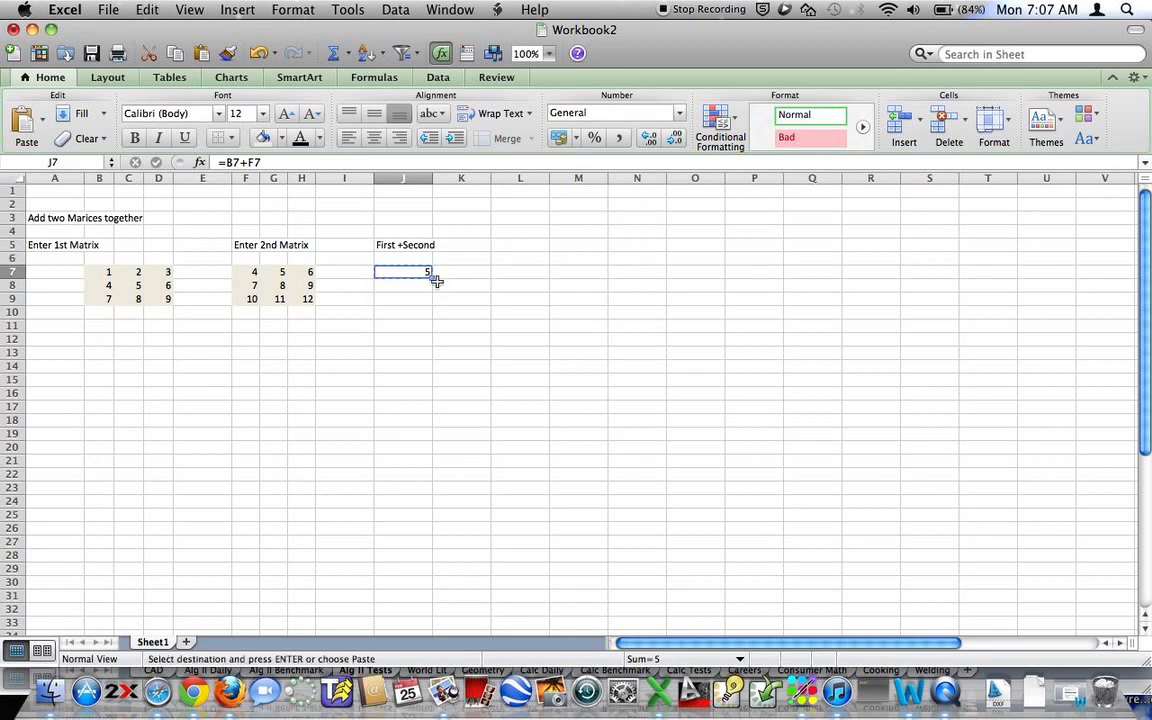
{"action": "left_click", "coordinate": [410, 287]}
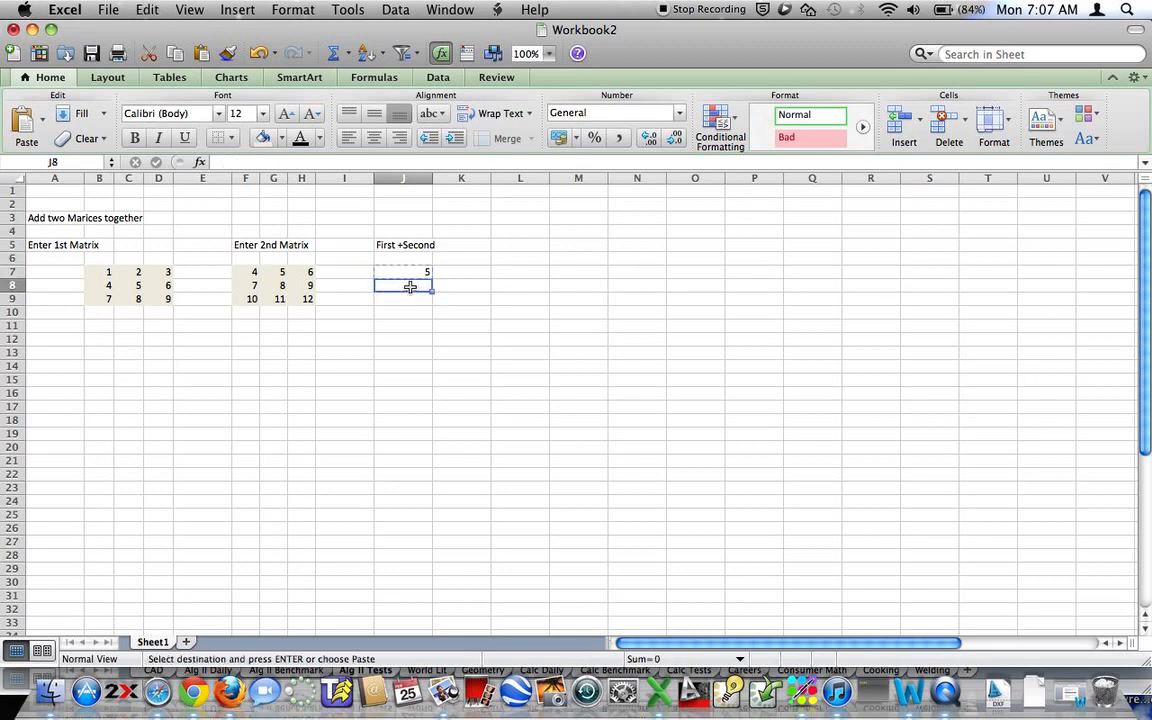
{"action": "key", "text": "super+v"}
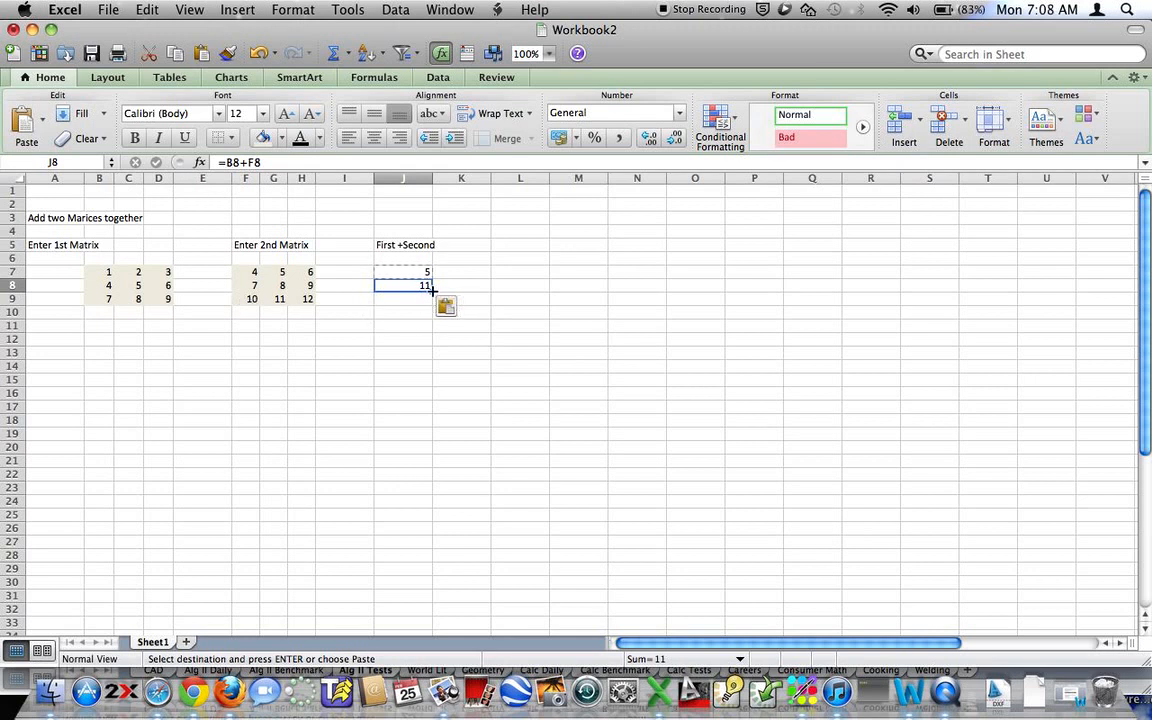
{"action": "left_click_drag", "start_coordinate": [432, 290], "coordinate": [433, 302]}
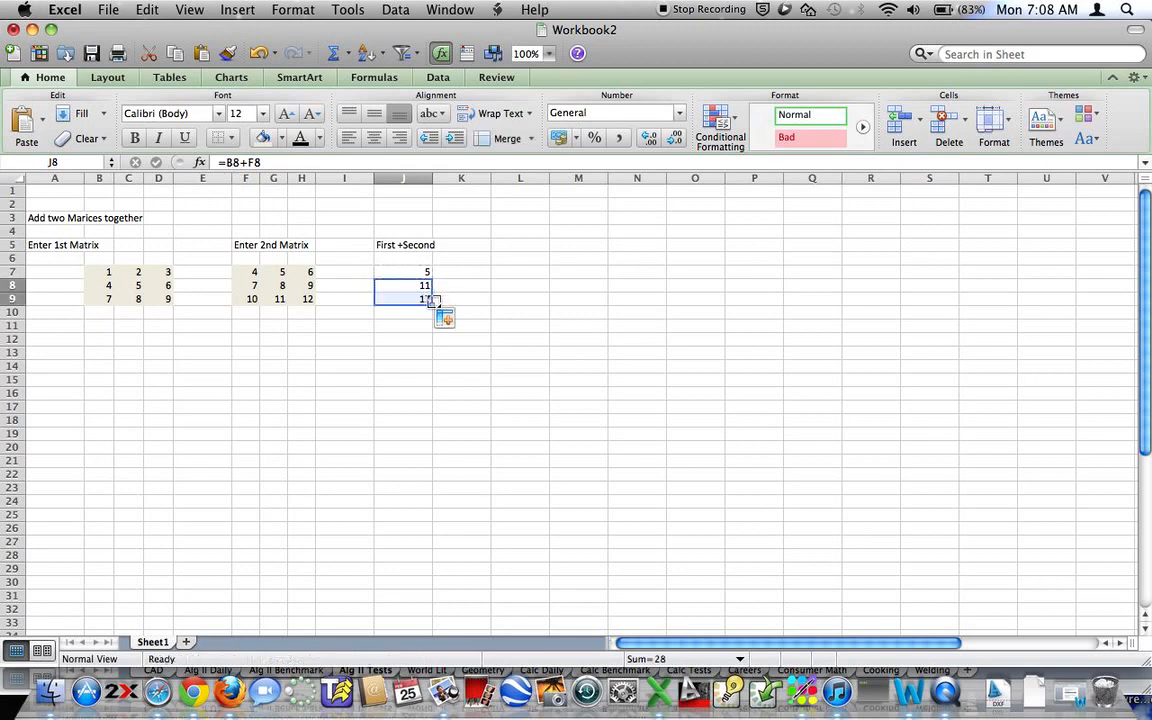
{"action": "left_click", "coordinate": [428, 366]}
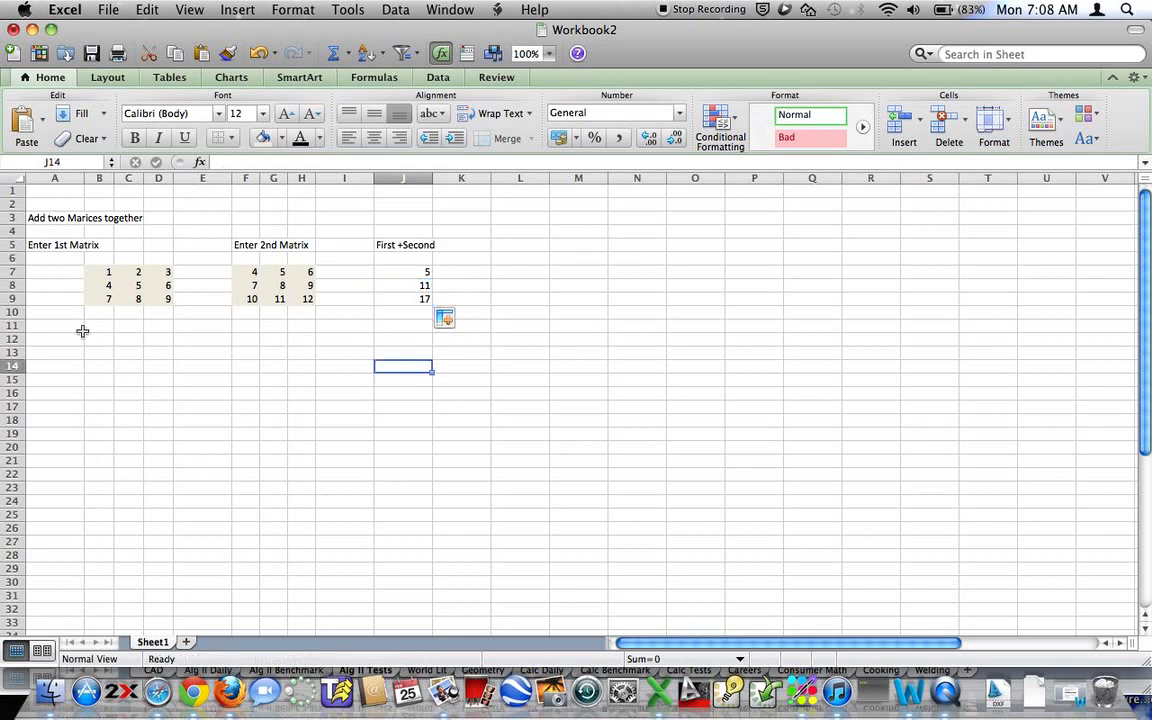
Fill the formulas in J7 to J9 across through column L to complete the 3×3 sum matrix
{"action": "left_click", "coordinate": [426, 271]}
{"action": "left_click_drag", "start_coordinate": [426, 271], "coordinate": [430, 302]}
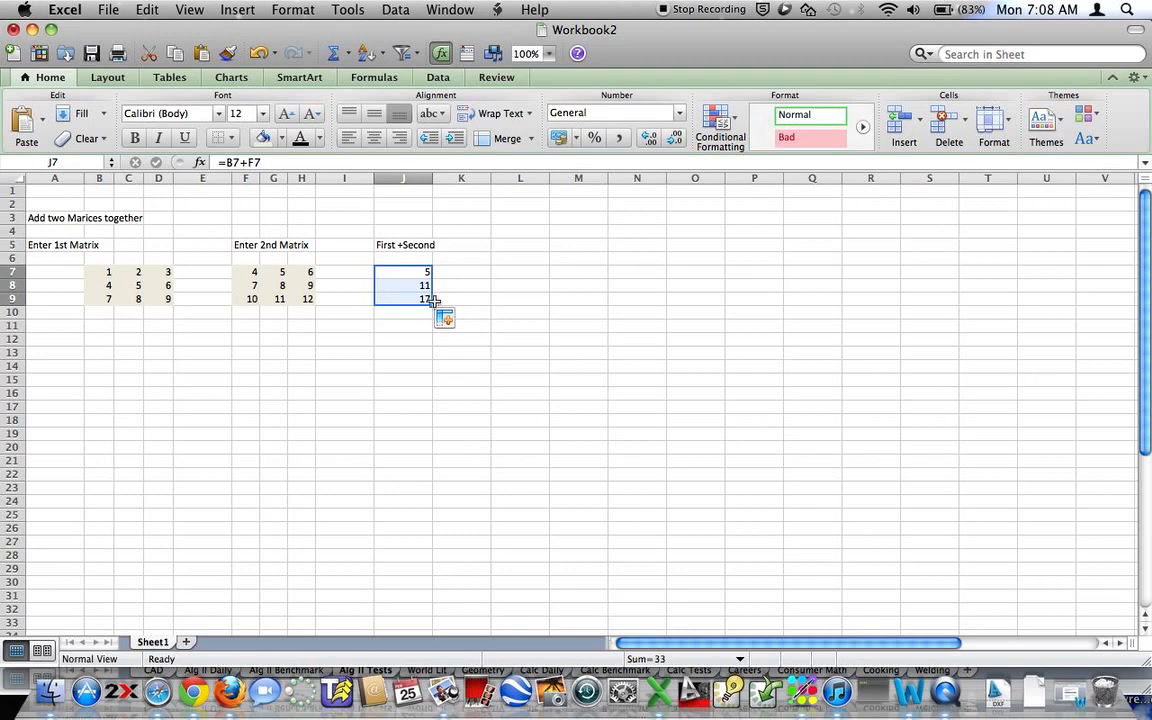
{"action": "left_click_drag", "start_coordinate": [431, 303], "coordinate": [532, 315]}
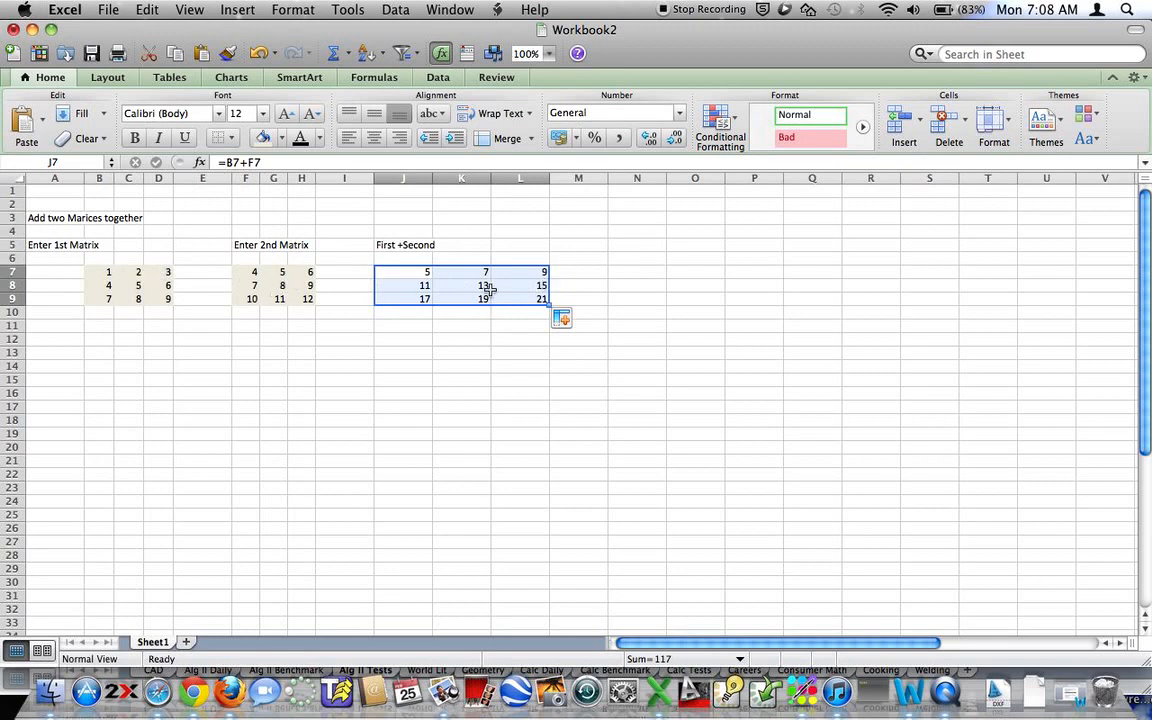
Narrow columns J to L together to a width of about 3.67 (0.38 inches) to fit the sum matrix closely
{"action": "left_click_drag", "start_coordinate": [550, 178], "coordinate": [521, 178]}
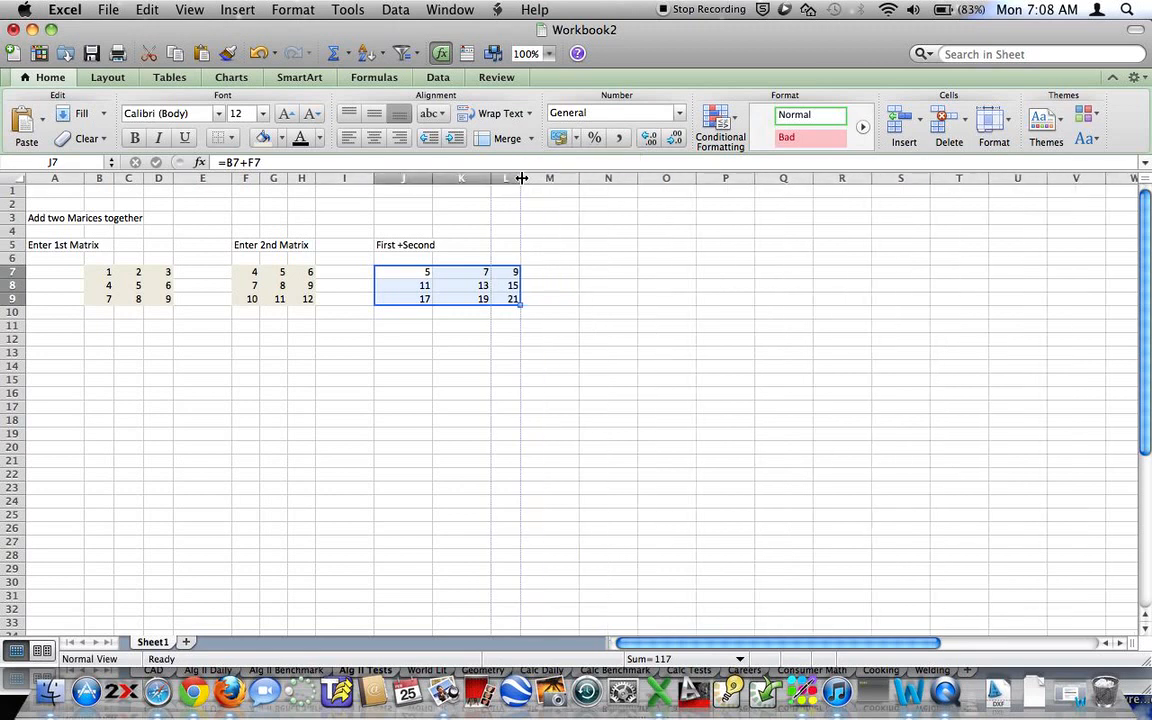
{"action": "left_click", "coordinate": [461, 231]}
{"action": "left_click_drag", "start_coordinate": [417, 178], "coordinate": [515, 178]}
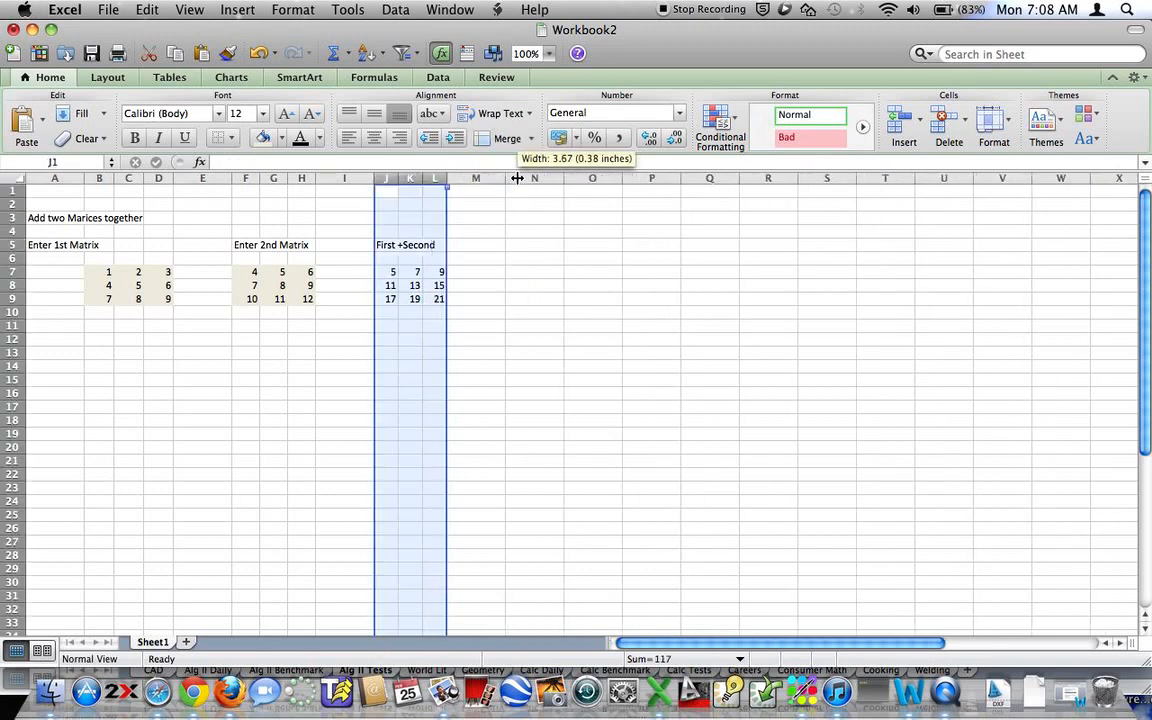
{"action": "left_click", "coordinate": [525, 311]}
Shade the sum matrix in cells J7 to L9 with the orange theme colour
{"action": "left_click_drag", "start_coordinate": [393, 274], "coordinate": [438, 298]}
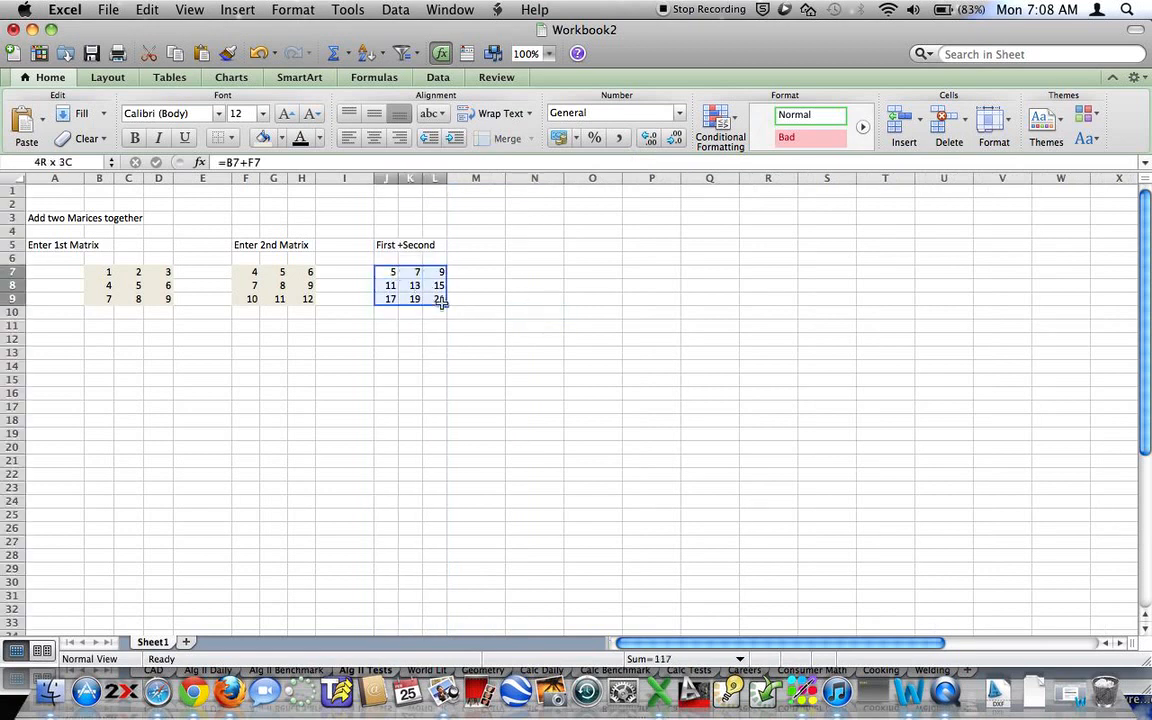
{"action": "left_click", "coordinate": [260, 135]}
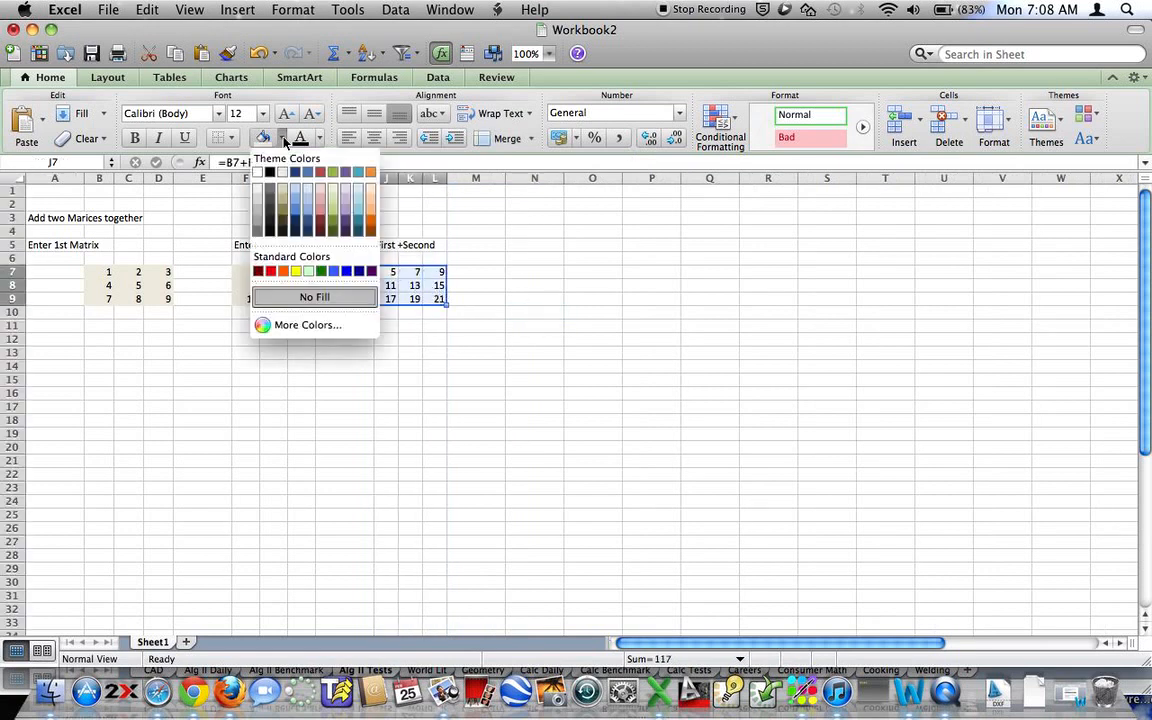
{"action": "left_click", "coordinate": [372, 173]}
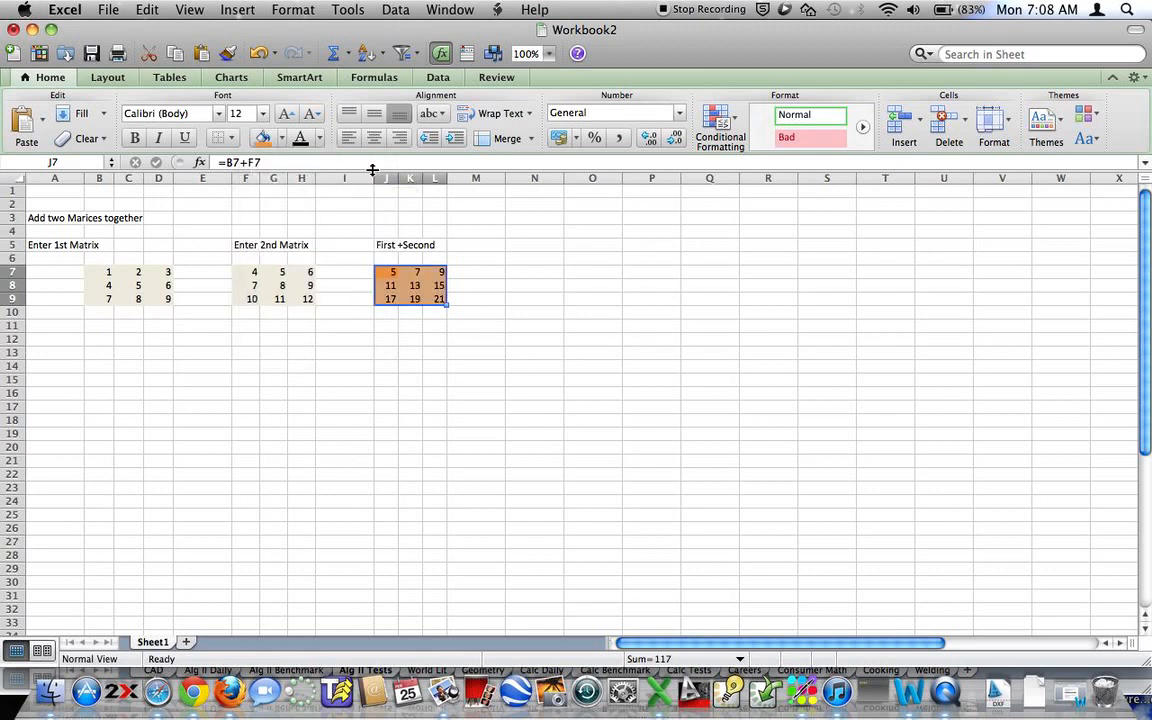
{"action": "left_click", "coordinate": [441, 352]}
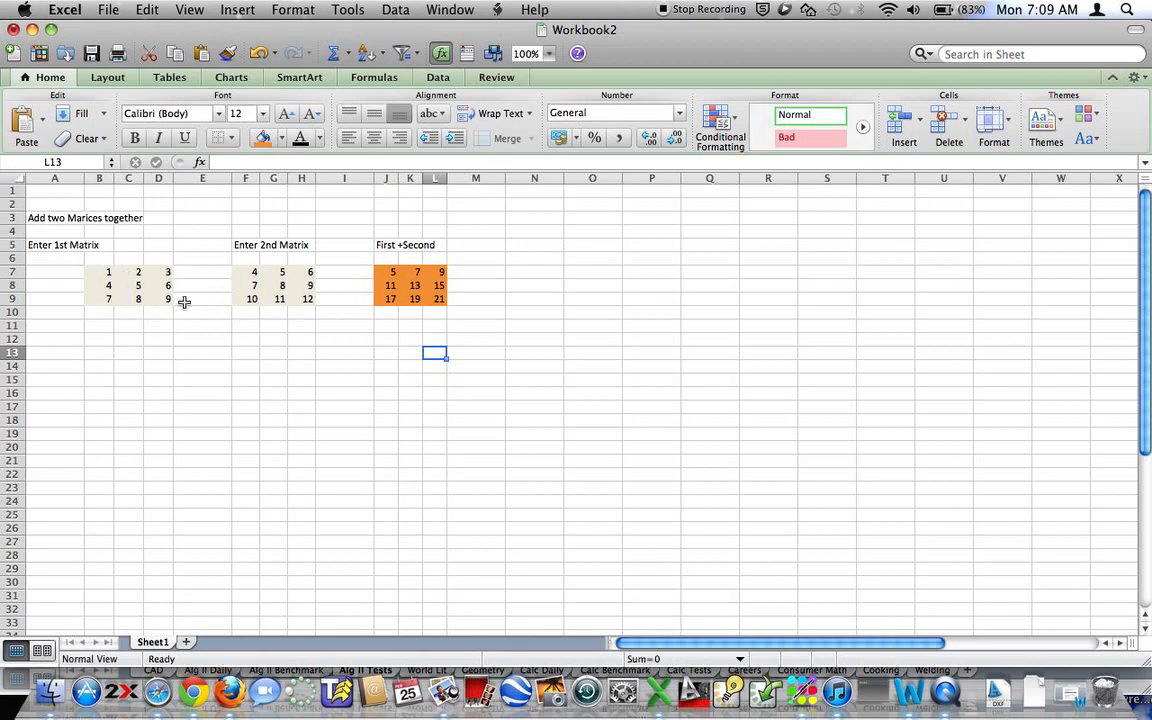
Replace the first matrix's last column, cells D7 to D9, with zeros
{"action": "left_click", "coordinate": [166, 273]}
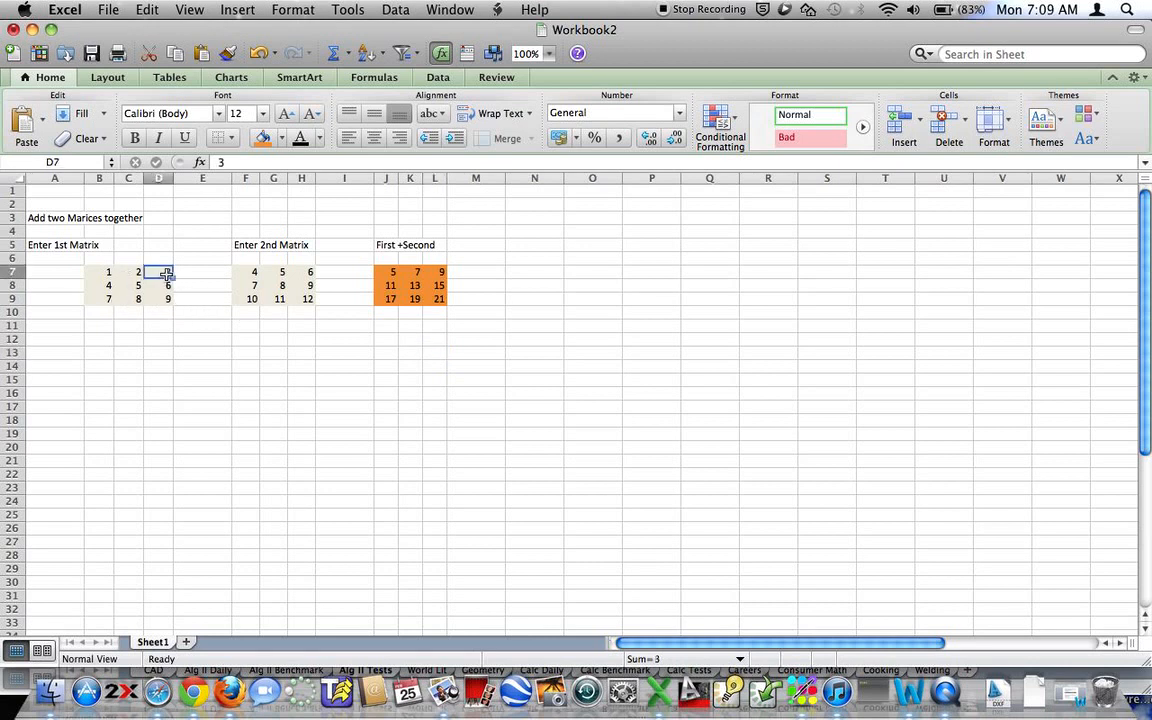
{"action": "type", "text": "0"}
{"action": "key", "text": "Return"}
{"action": "type", "text": "0"}
{"action": "key", "text": "Return"}
{"action": "type", "text": "0"}
{"action": "key", "text": "Tab"}
Replace the second matrix's last column, cells H7 to H9, with zeros
{"action": "key", "text": "Tab"}
{"action": "key", "text": "Tab"}
{"action": "key", "text": "Tab"}
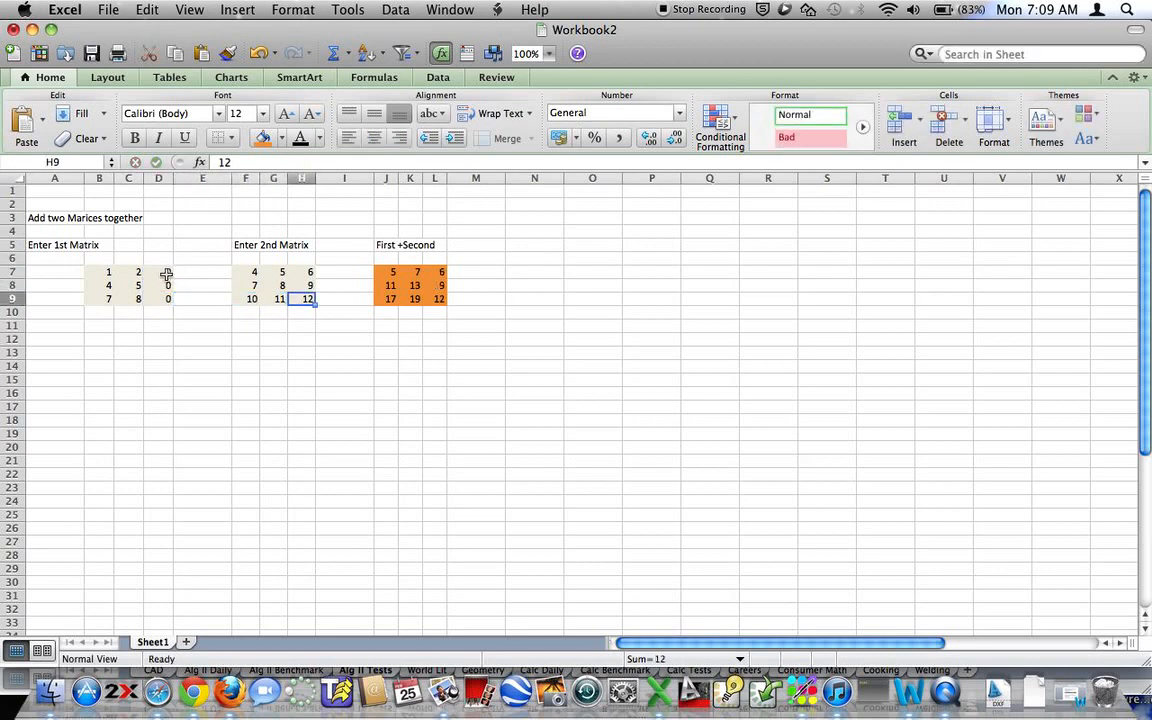
{"action": "type", "text": "0"}
{"action": "key", "text": "Up"}
{"action": "type", "text": "0"}
{"action": "key", "text": "Up"}
{"action": "type", "text": "0"}
{"action": "key", "text": "Tab"}
{"action": "key", "text": "Tab"}
{"action": "key", "text": "Tab"}
{"action": "key", "text": "Tab"}
{"action": "key", "text": "Tab"}
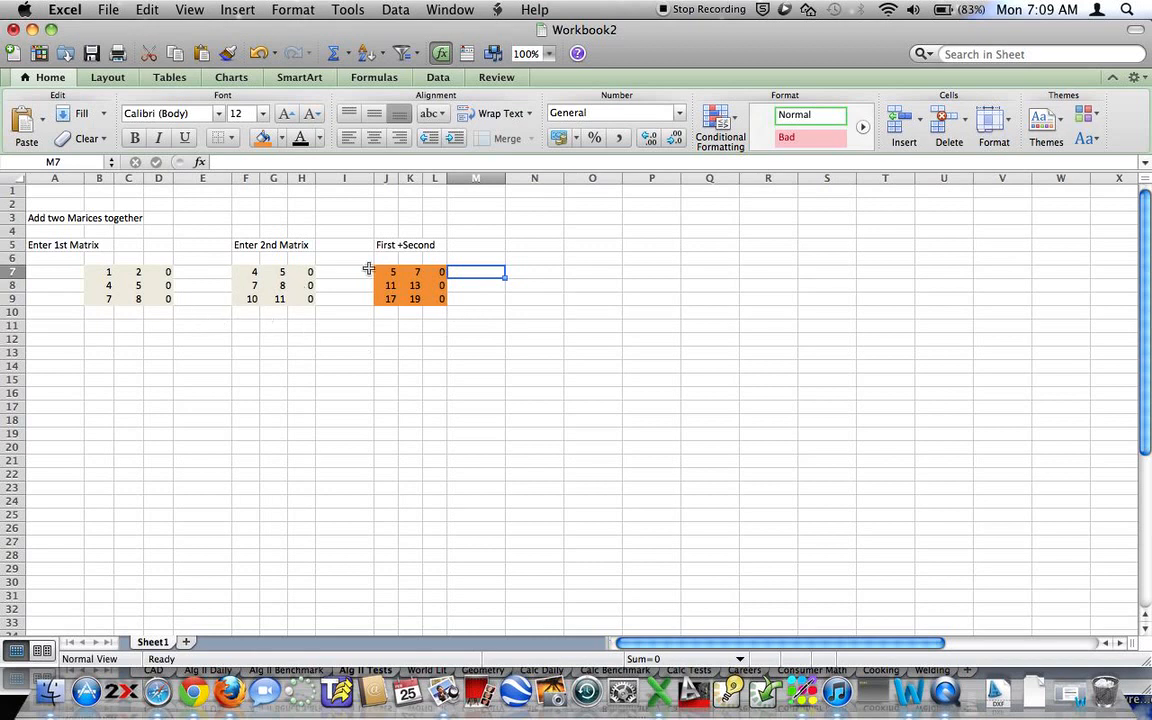
Enter the note "Remember: must be the same dimensions to add or subtract" in cell C11
{"action": "left_click", "coordinate": [130, 325]}
{"action": "type", "text": "Remember:"}
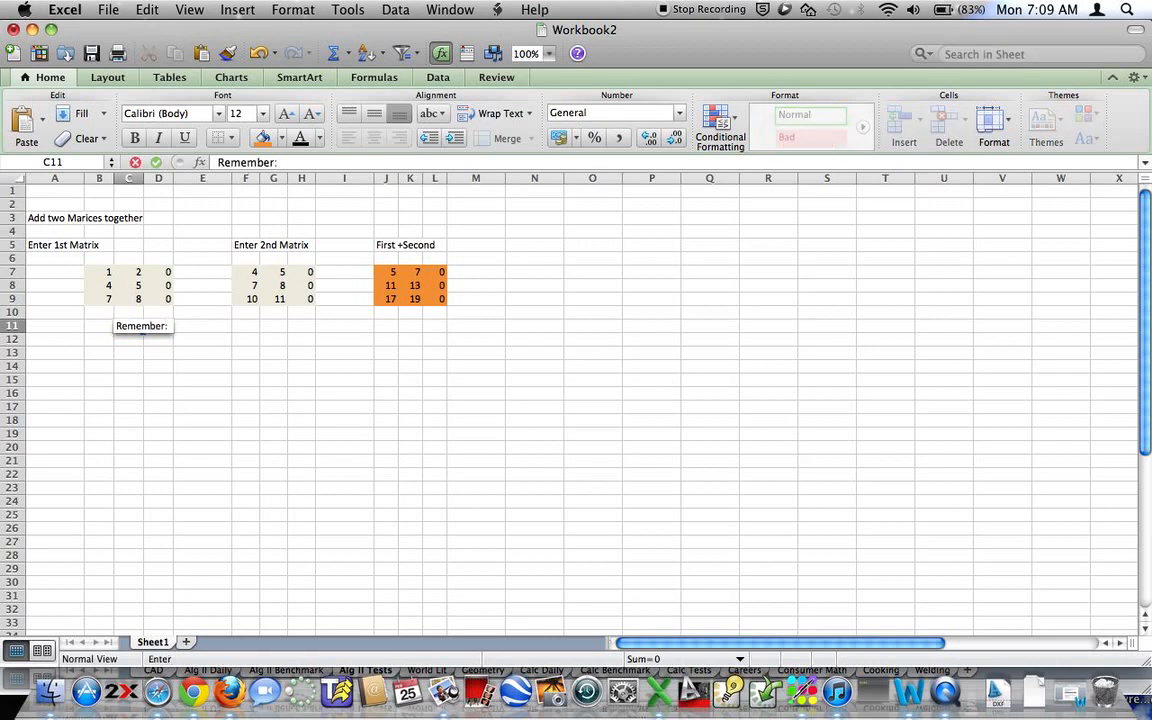
{"action": "type", "text": " must be the same"}
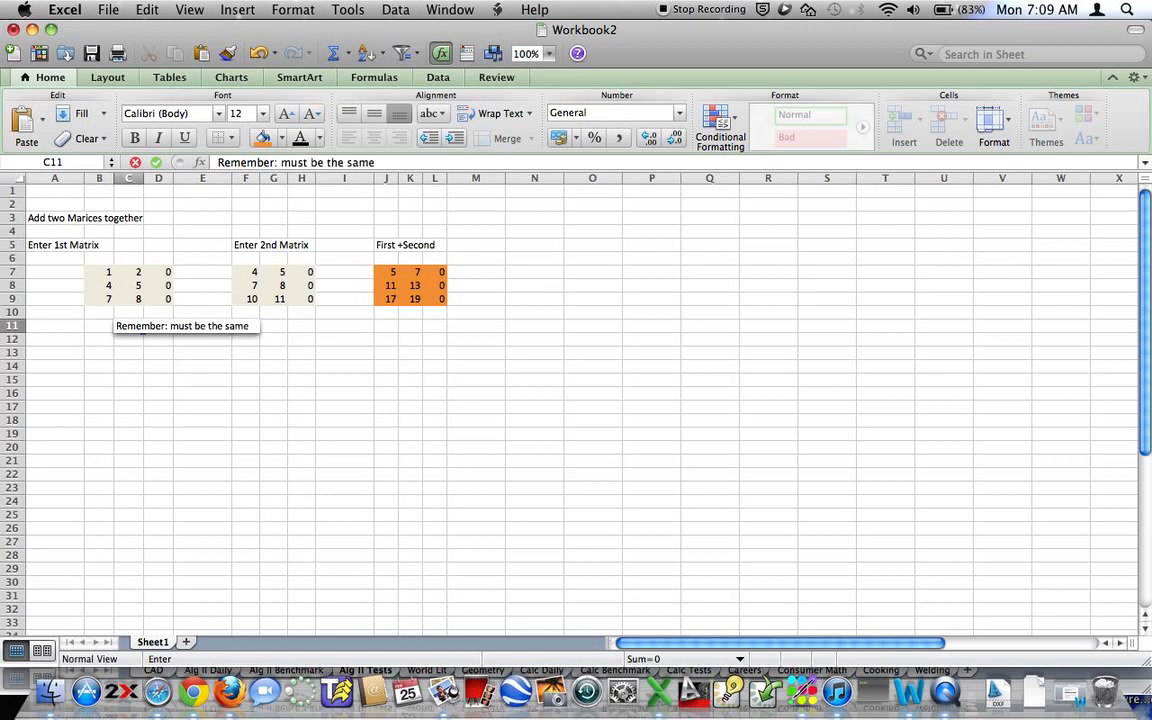
{"action": "type", "text": " dimensions to add or subtract"}
{"action": "key", "text": "Return"}
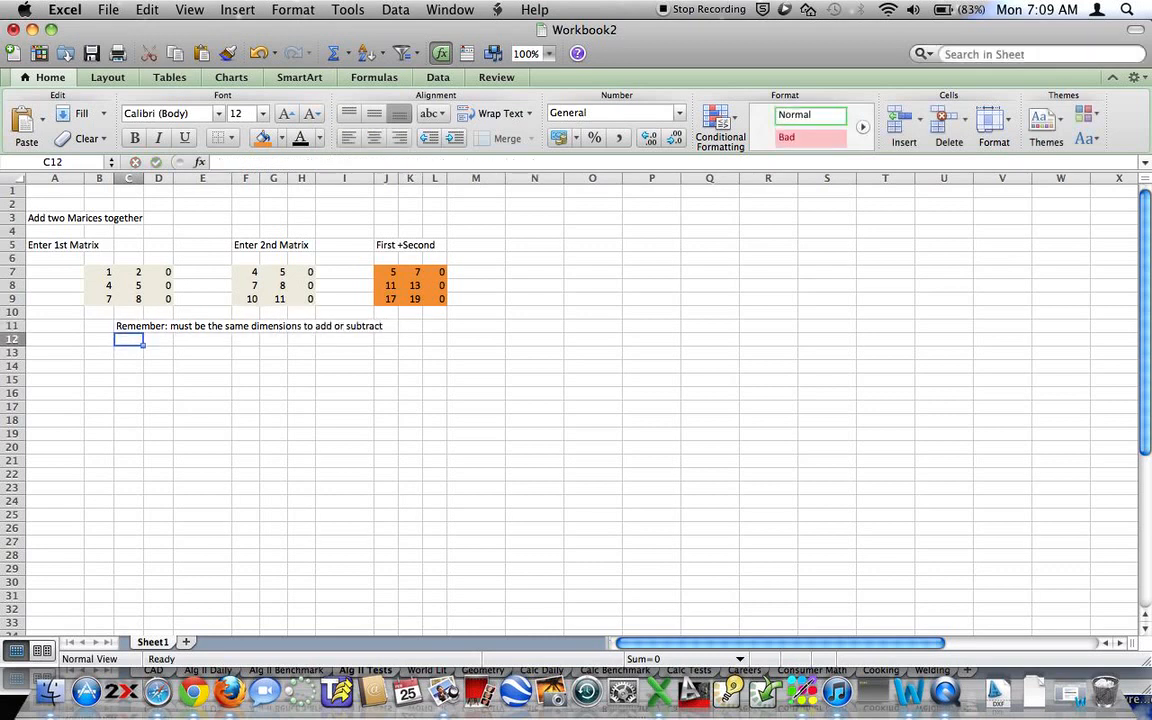